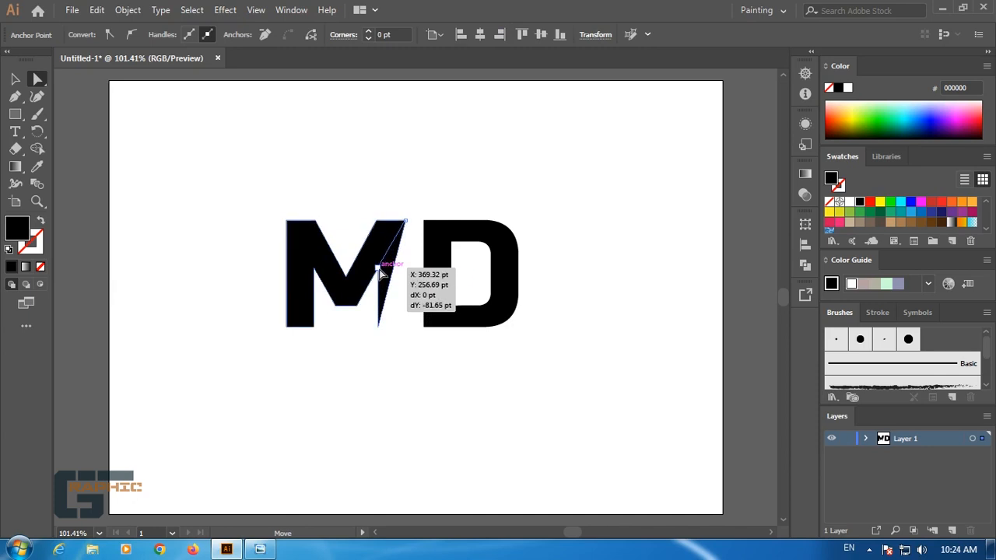
Move the D slightly closer to the M and add anchor points midway on its stem's outer and inner edges.
{"action": "left_click_drag", "start_coordinate": [437, 286], "coordinate": [429, 288]}
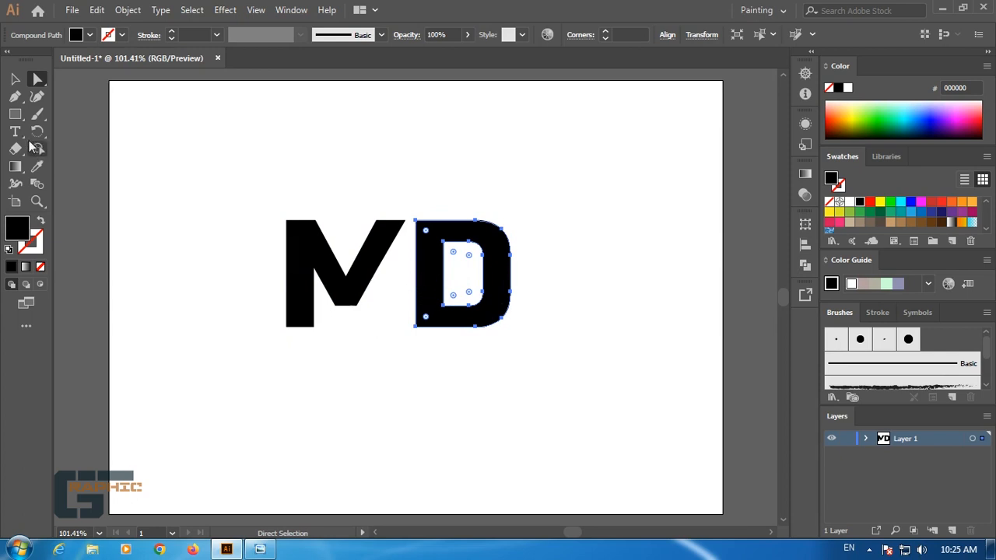
{"action": "left_click_drag", "start_coordinate": [14, 98], "coordinate": [67, 133]}
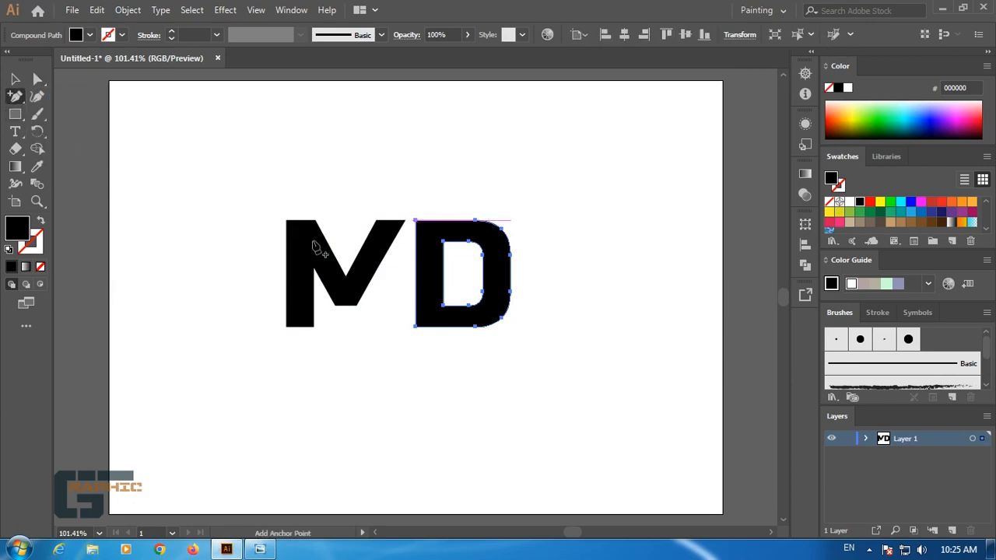
{"action": "left_click", "coordinate": [442, 274]}
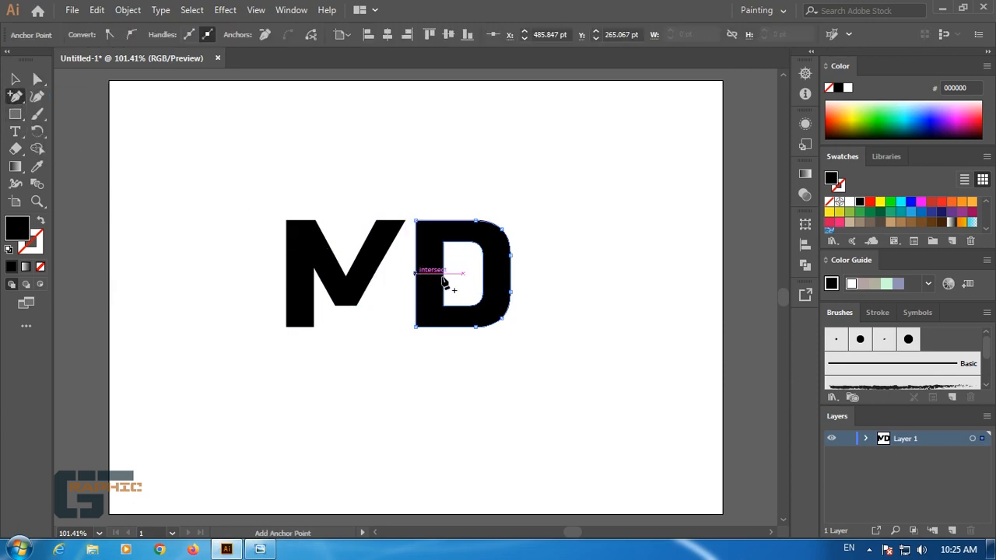
{"action": "key", "text": "a"}
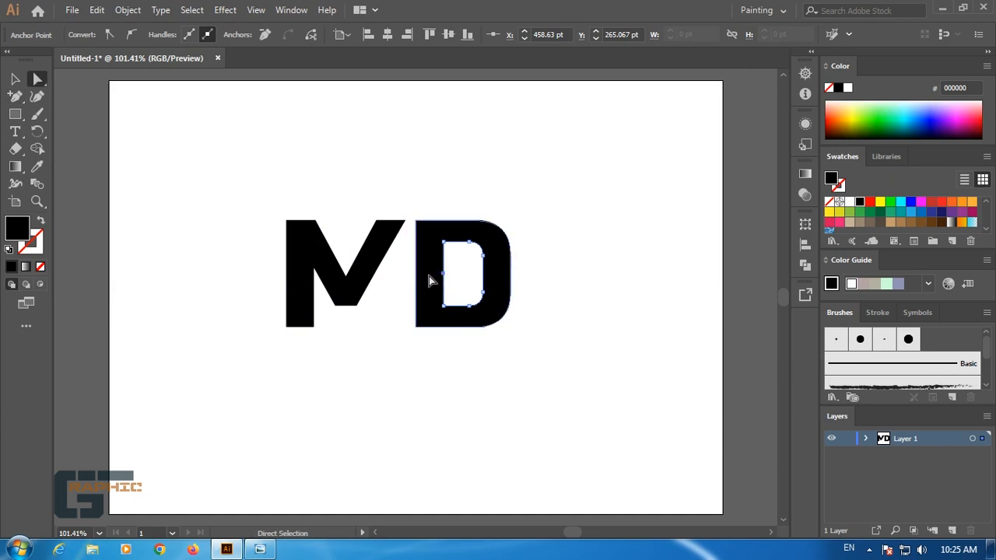
Erase the D's vertical stem between its upper and lower arms, flush with the arms' inner edges.
{"action": "left_click", "coordinate": [419, 280]}
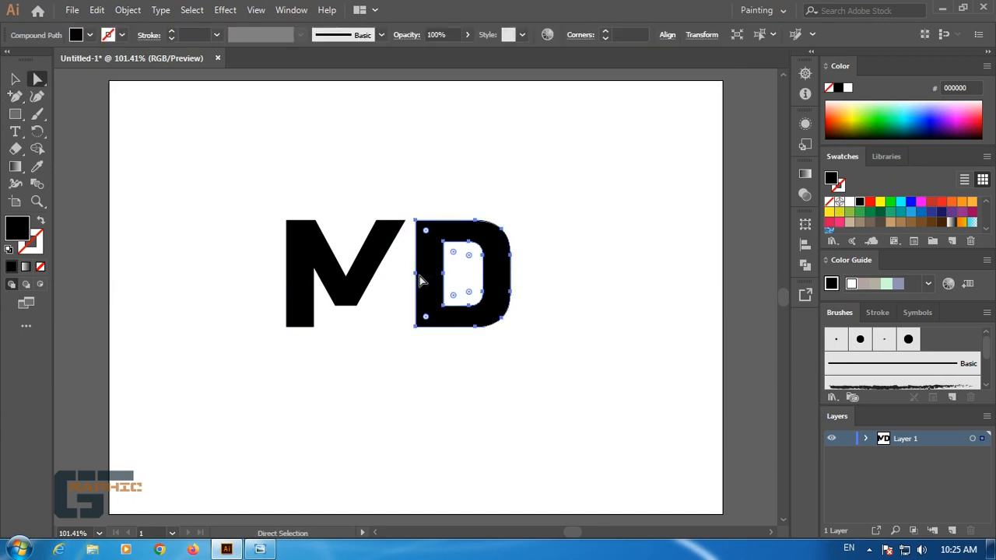
{"action": "key", "text": "ctrl+equal"}
{"action": "key", "text": "ctrl+equal"}
{"action": "key", "text": "ctrl+equal"}
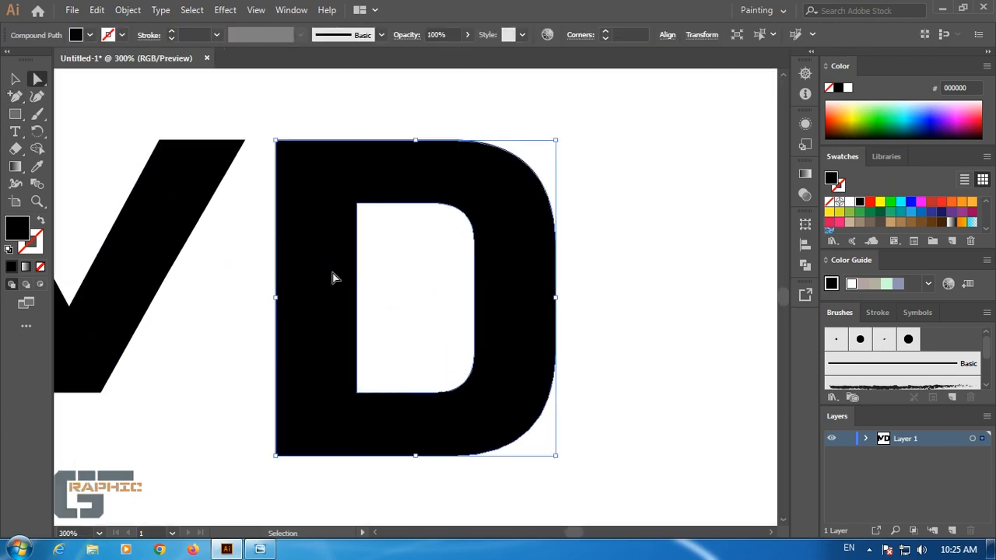
{"action": "left_click", "coordinate": [15, 147]}
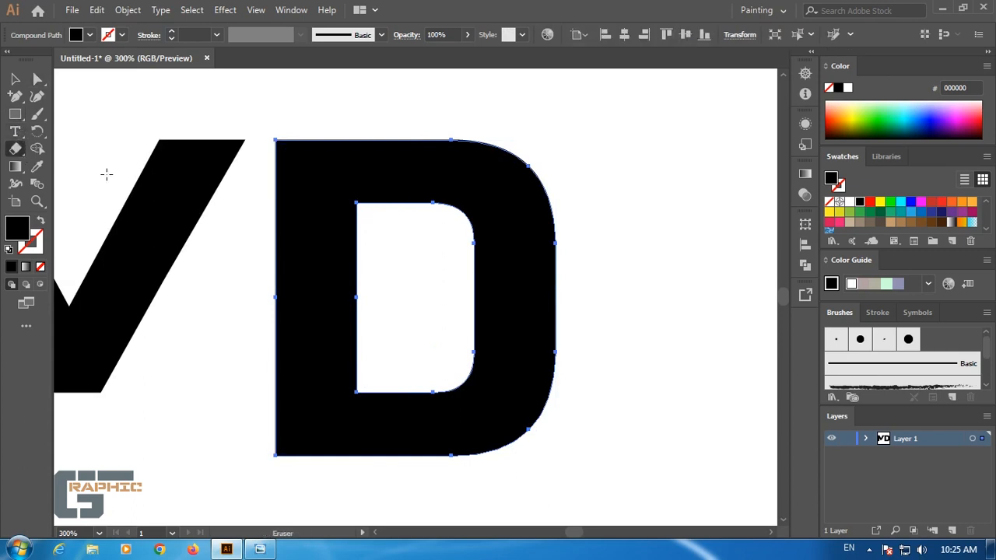
{"action": "mouse_move", "coordinate": [373, 225]}
{"action": "left_mouse_down"}
{"action": "mouse_move", "coordinate": [318, 271]}
{"action": "mouse_move", "coordinate": [248, 393]}
{"action": "left_mouse_up"}
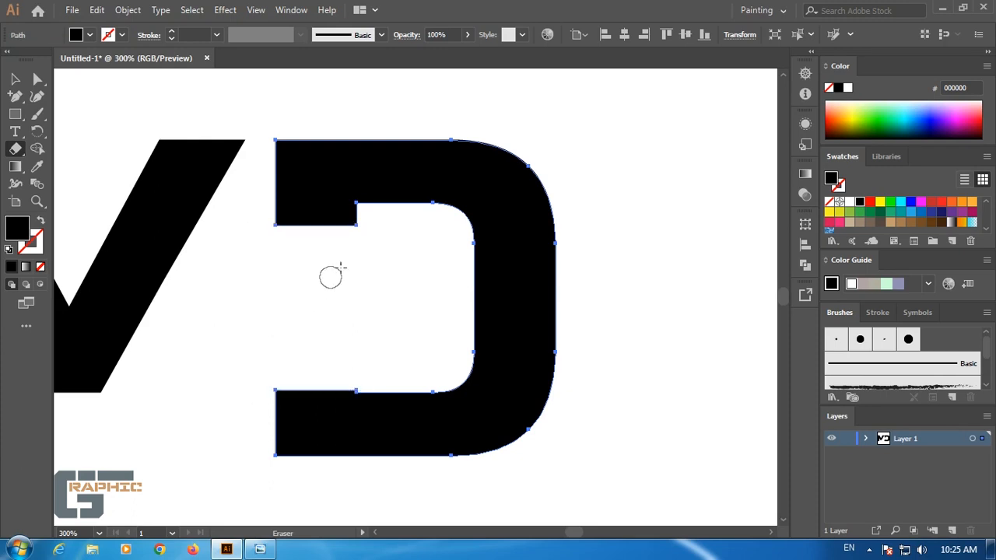
{"action": "mouse_move", "coordinate": [380, 242]}
{"action": "left_mouse_down"}
{"action": "mouse_move", "coordinate": [277, 222]}
{"action": "mouse_move", "coordinate": [258, 207]}
{"action": "left_mouse_up"}
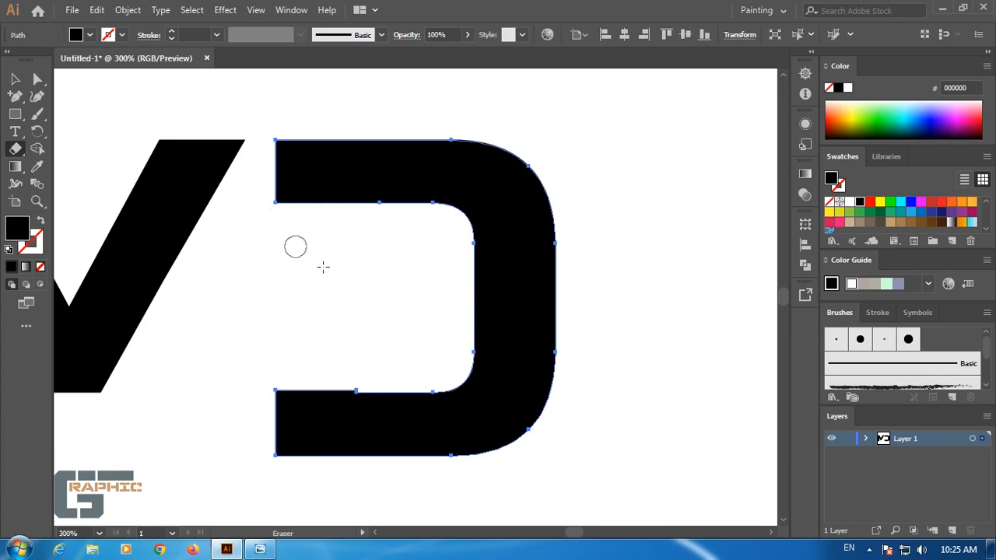
{"action": "mouse_move", "coordinate": [385, 339]}
{"action": "left_mouse_down"}
{"action": "mouse_move", "coordinate": [279, 370]}
{"action": "mouse_move", "coordinate": [277, 389]}
{"action": "mouse_move", "coordinate": [261, 392]}
{"action": "left_mouse_up"}
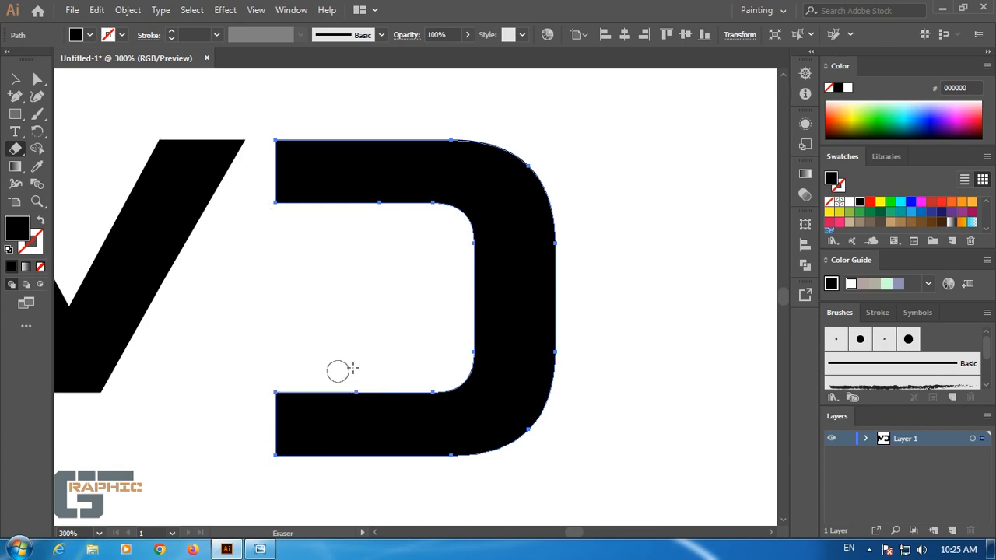
{"action": "mouse_move", "coordinate": [305, 381]}
{"action": "left_mouse_down"}
{"action": "mouse_move", "coordinate": [262, 392]}
{"action": "mouse_move", "coordinate": [279, 378]}
{"action": "left_mouse_up"}
Extend the left end of the D's lower arm toward the M, level with the inner top corner of the M's right arm.
{"action": "key", "text": "a"}
{"action": "left_click", "coordinate": [268, 143]}
{"action": "left_click_drag", "start_coordinate": [288, 185], "coordinate": [296, 221]}
{"action": "left_click_drag", "start_coordinate": [275, 337], "coordinate": [308, 500]}
{"action": "left_click_drag", "start_coordinate": [259, 361], "coordinate": [291, 472]}
{"action": "key", "text": "space"}
{"action": "left_click_drag", "start_coordinate": [251, 439], "coordinate": [290, 429]}
Place a vertical guide at the D's lower arm end and slant that end by moving its upper corner right.
{"action": "key", "text": "ctrl+r"}
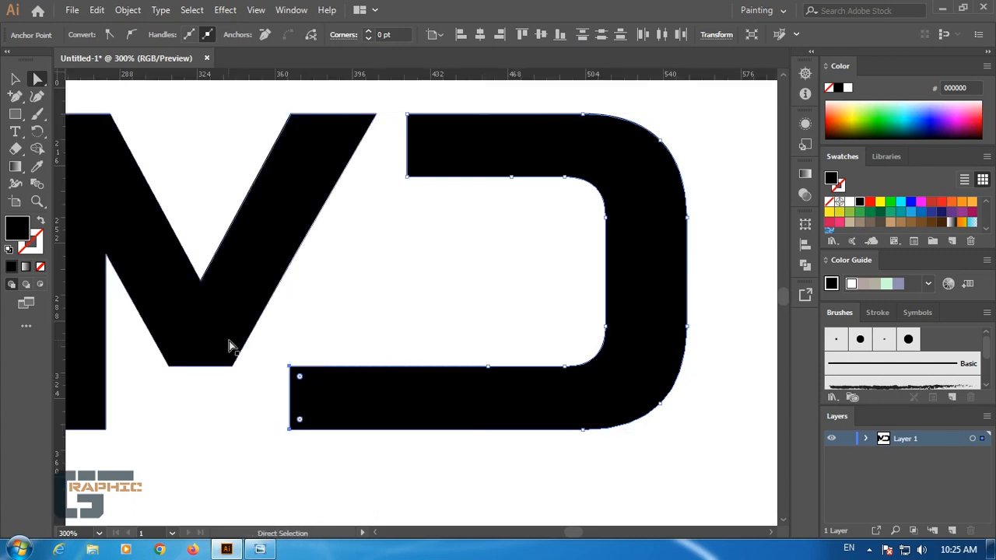
{"action": "left_click_drag", "start_coordinate": [60, 298], "coordinate": [290, 322]}
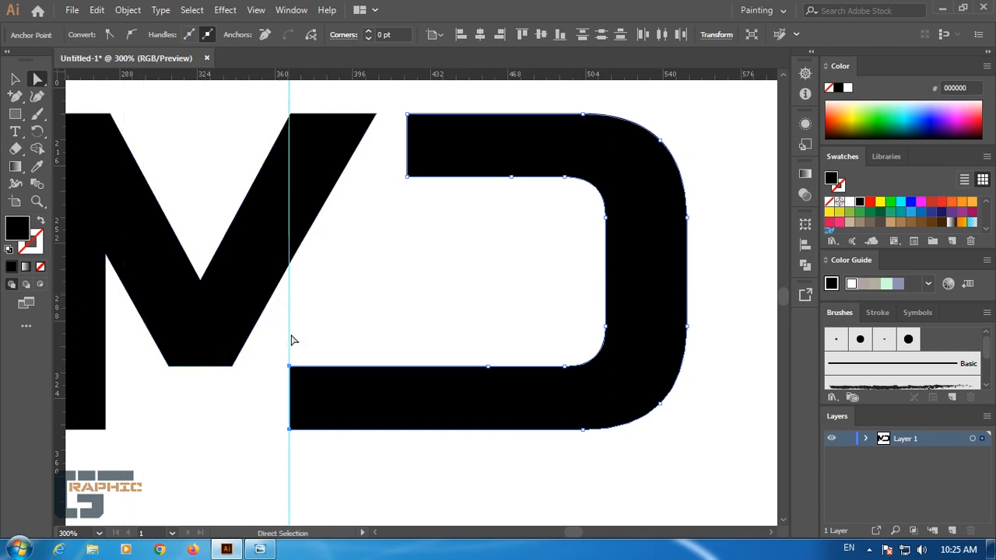
{"action": "left_click", "coordinate": [340, 492]}
{"action": "left_click", "coordinate": [291, 368]}
{"action": "left_click_drag", "start_coordinate": [292, 374], "coordinate": [354, 367]}
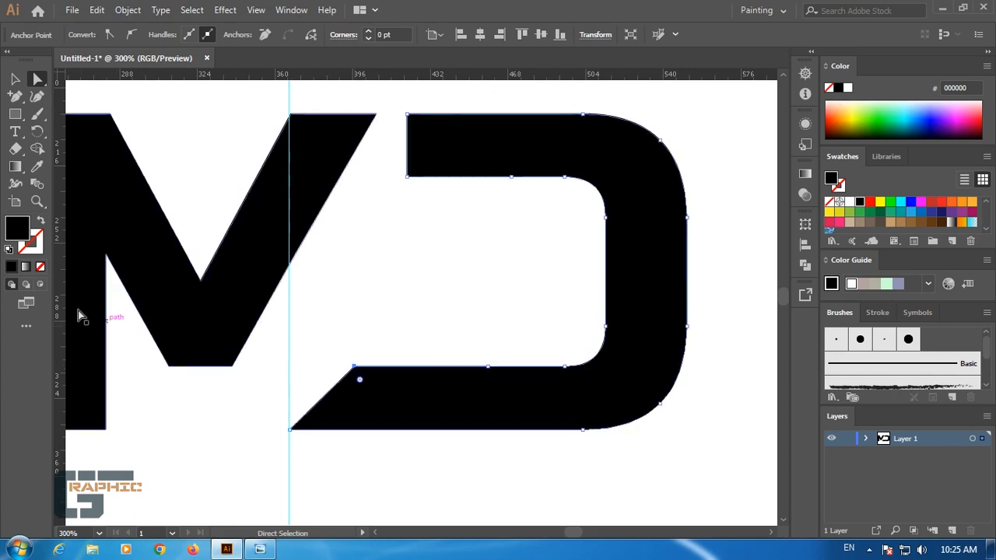
Place a second vertical guide at the M's top-right corner and align the upper corner of the D's lower arm with it.
{"action": "left_click_drag", "start_coordinate": [79, 311], "coordinate": [246, 315]}
{"action": "key", "text": "ctrl+z"}
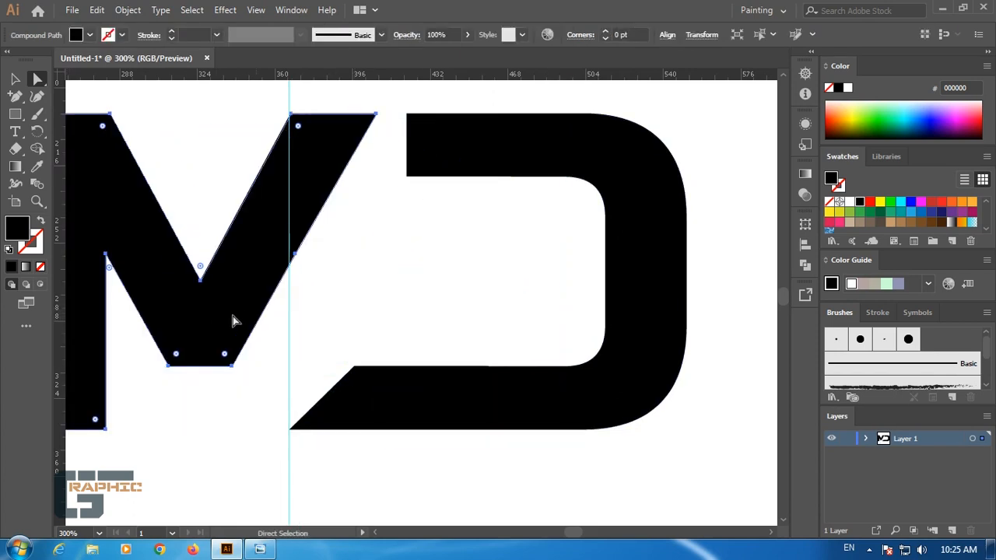
{"action": "left_click_drag", "start_coordinate": [63, 310], "coordinate": [378, 289]}
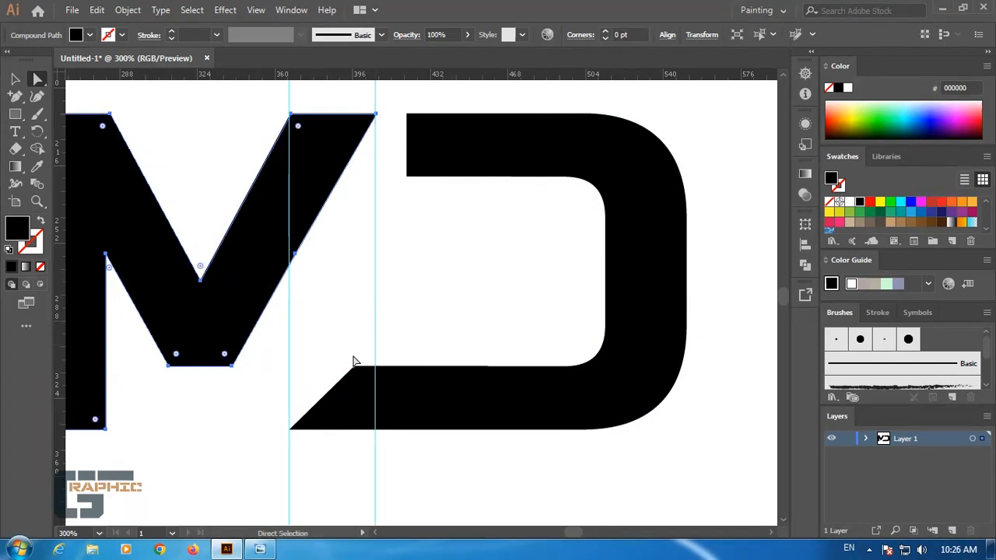
{"action": "left_click_drag", "start_coordinate": [355, 366], "coordinate": [378, 370]}
{"action": "left_click", "coordinate": [423, 296]}
Try to slant the left end of the D's upper arm by moving its lower corner right.
{"action": "key", "text": "space"}
{"action": "left_click_drag", "start_coordinate": [419, 277], "coordinate": [443, 343]}
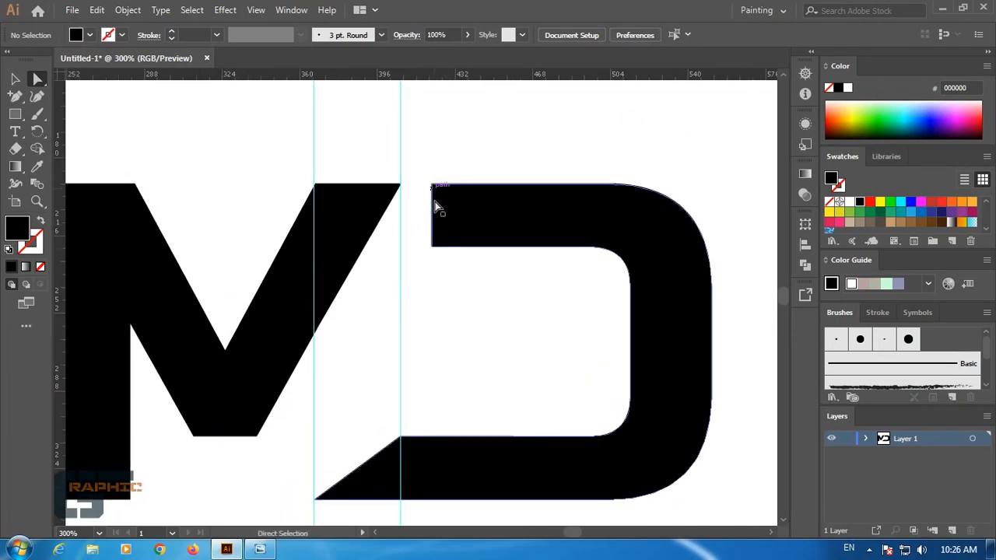
{"action": "left_click_drag", "start_coordinate": [434, 247], "coordinate": [492, 250]}
{"action": "left_click", "coordinate": [482, 335]}
{"action": "key", "text": "ctrl+minus"}
{"action": "key", "text": "ctrl+minus"}
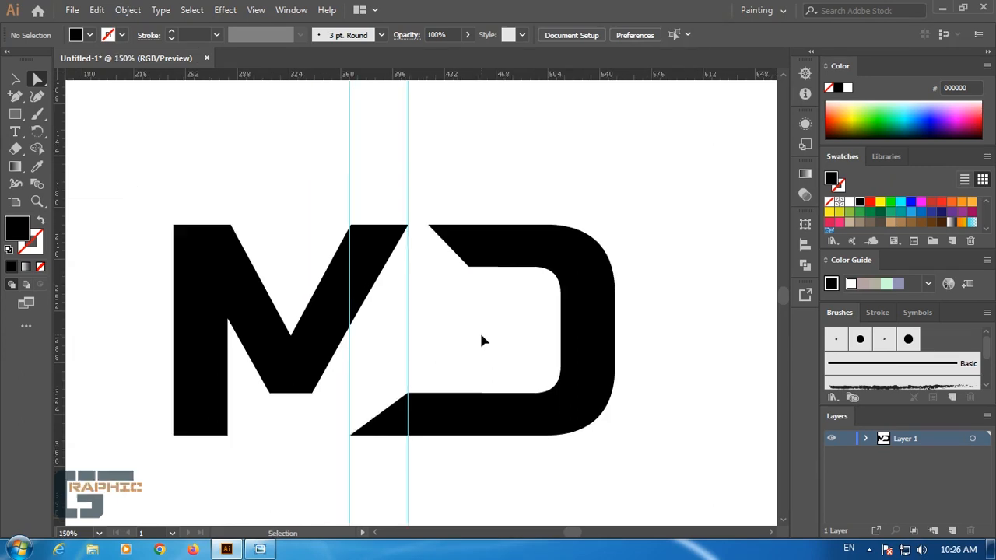
{"action": "key", "text": "ctrl+z"}
{"action": "key", "text": "ctrl+z"}
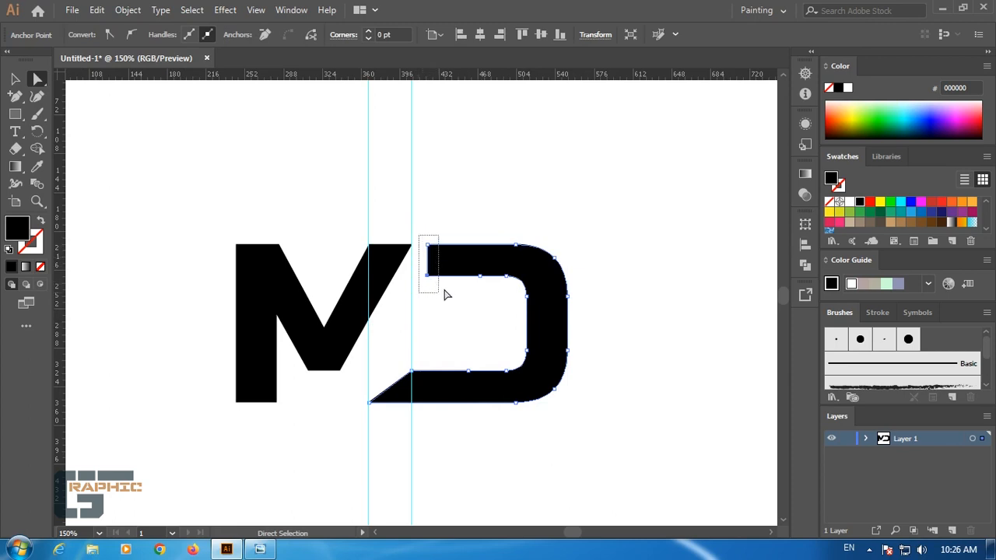
Move the left end of the D's upper arm about 5 pt away from the M.
{"action": "left_click_drag", "start_coordinate": [444, 291], "coordinate": [448, 293]}
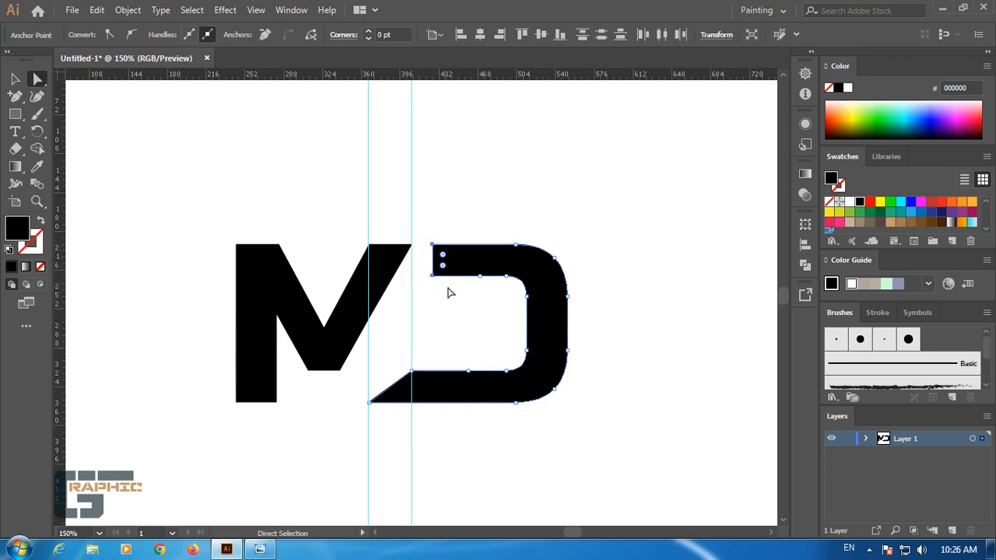
{"action": "left_click", "coordinate": [594, 247]}
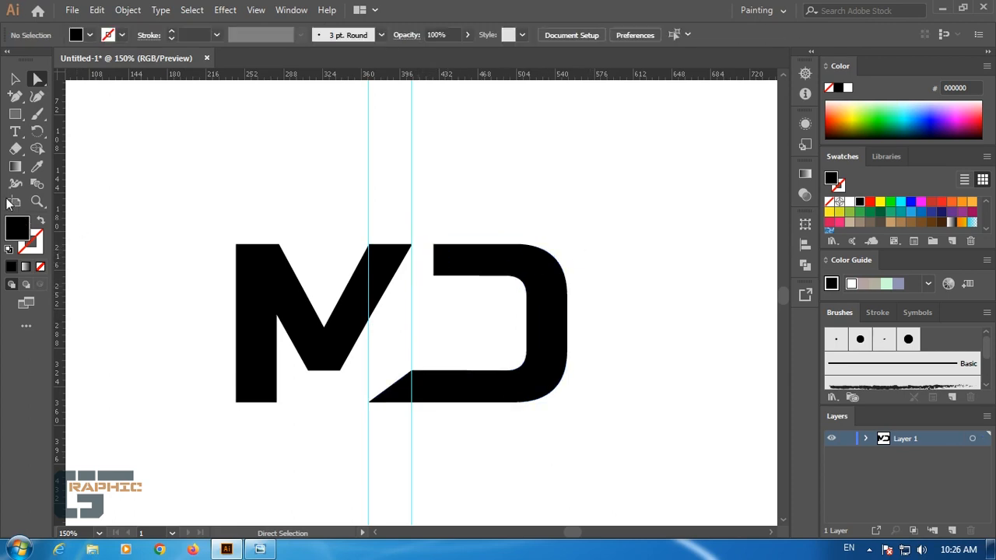
{"action": "left_click", "coordinate": [15, 78]}
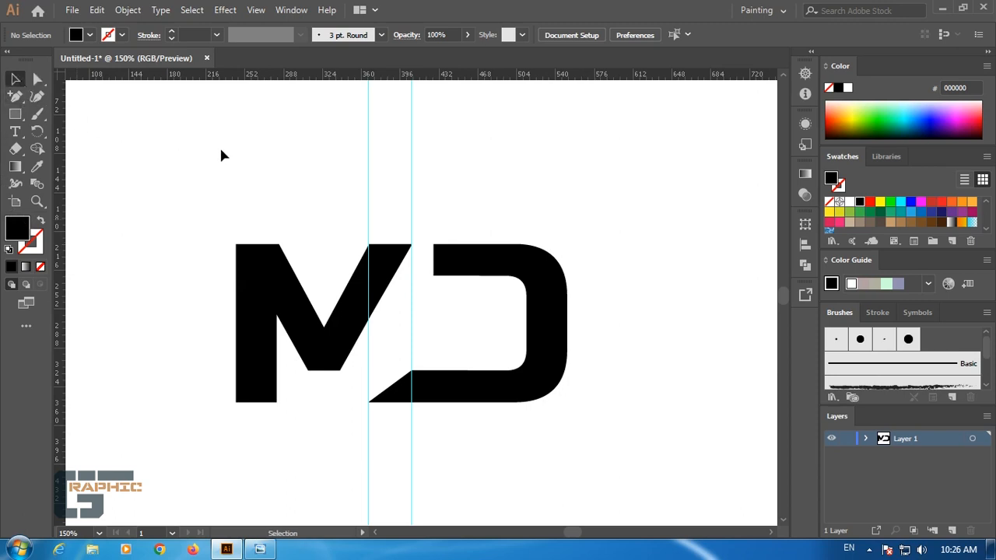
Hide the guides.
{"action": "left_click", "coordinate": [256, 9]}
{"action": "mouse_move", "coordinate": [361, 513]}
{"action": "left_click", "coordinate": [543, 450]}
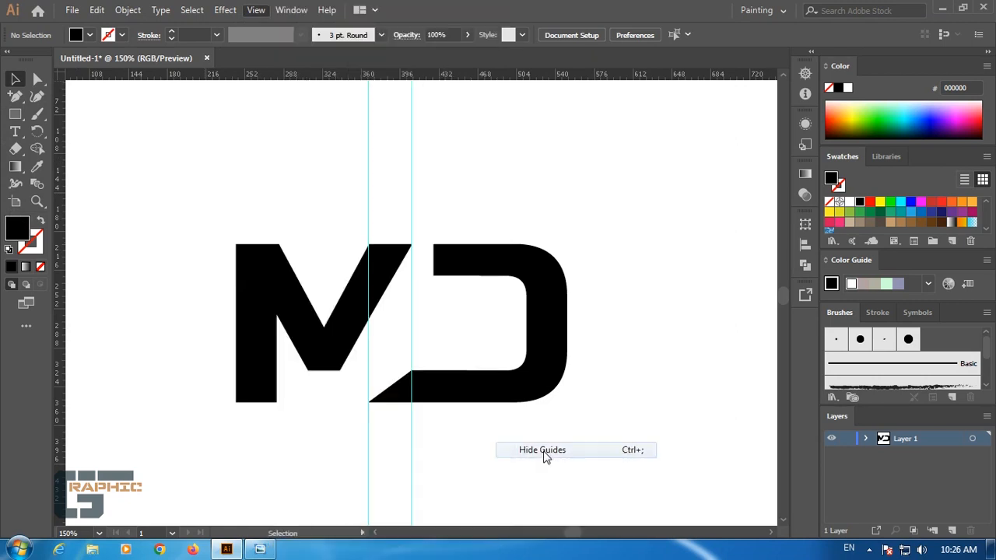
Enlarge both letters together and move them about 37 pt right and 44 pt down to centre them on the artboard.
{"action": "key", "text": "ctrl+minus"}
{"action": "key", "text": "ctrl+minus"}
{"action": "left_click_drag", "start_coordinate": [551, 290], "coordinate": [305, 381]}
{"action": "left_click_drag", "start_coordinate": [479, 347], "coordinate": [560, 381]}
{"action": "left_click_drag", "start_coordinate": [477, 373], "coordinate": [493, 394]}
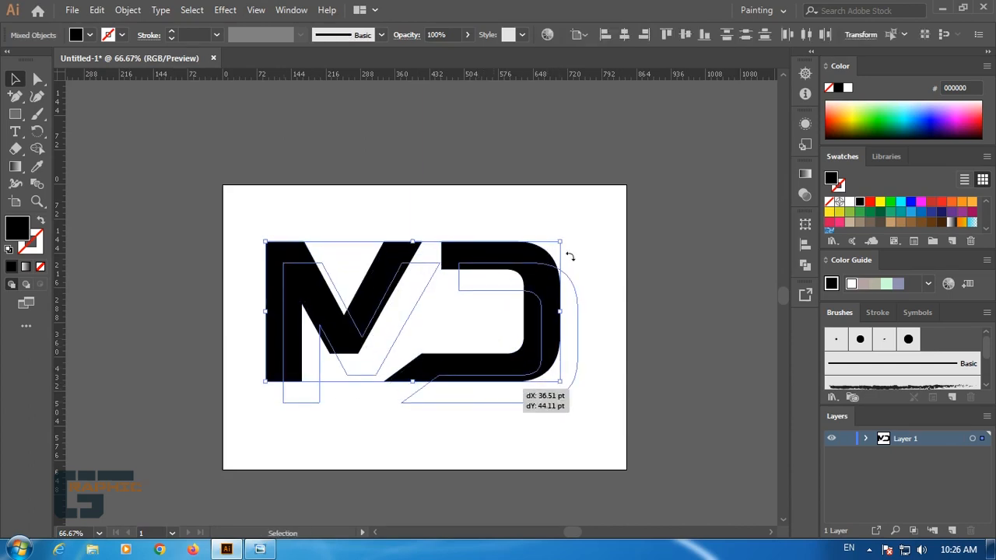
{"action": "left_click", "coordinate": [589, 236]}
Shift the upper-left corner of the D's lower arm slightly left to steepen its slanted end.
{"action": "key", "text": "ctrl+plus"}
{"action": "key", "text": "ctrl+plus"}
{"action": "left_click", "coordinate": [444, 238]}
{"action": "left_click_drag", "start_coordinate": [498, 316], "coordinate": [510, 194]}
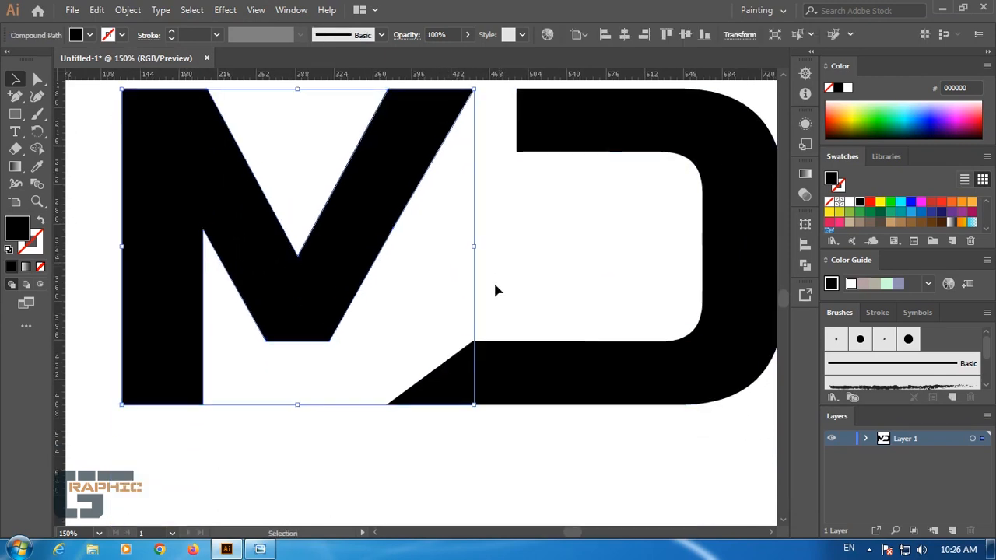
{"action": "key", "text": "a"}
{"action": "left_click", "coordinate": [471, 344]}
{"action": "left_click_drag", "start_coordinate": [472, 347], "coordinate": [467, 346]}
{"action": "left_click", "coordinate": [483, 302]}
{"action": "left_click_drag", "start_coordinate": [497, 277], "coordinate": [434, 298]}
{"action": "left_click", "coordinate": [509, 371]}
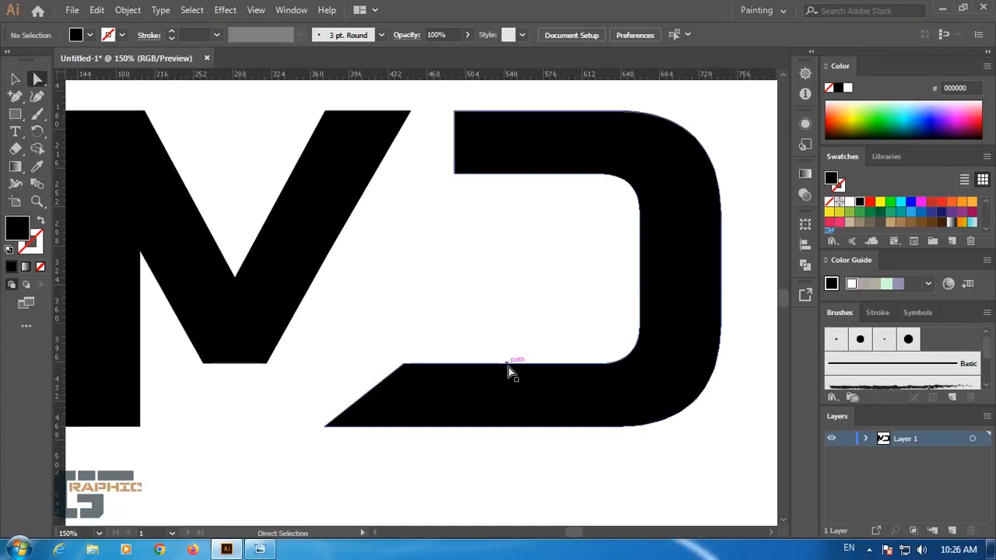
Delete the redundant anchor point midway along the inner edge of the D's lower arm.
{"action": "left_click", "coordinate": [512, 412]}
{"action": "key", "text": "p"}
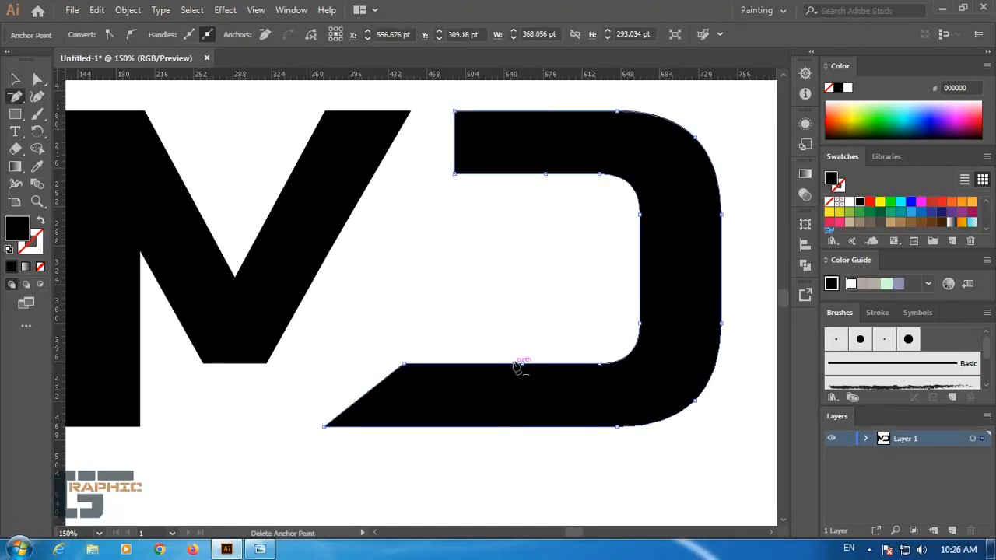
{"action": "left_click", "coordinate": [521, 363]}
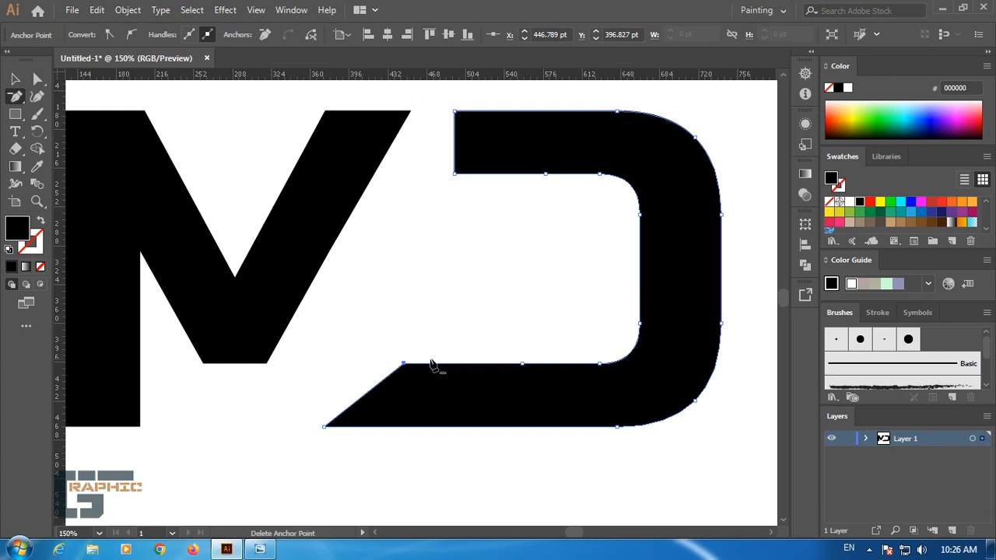
{"action": "left_click", "coordinate": [521, 363]}
{"action": "left_click", "coordinate": [15, 78]}
{"action": "left_click", "coordinate": [438, 244]}
Fill the M with solid blue, 0000FF.
{"action": "key", "text": "ctrl+minus"}
{"action": "key", "text": "ctrl+minus"}
{"action": "key", "text": "ctrl+minus"}
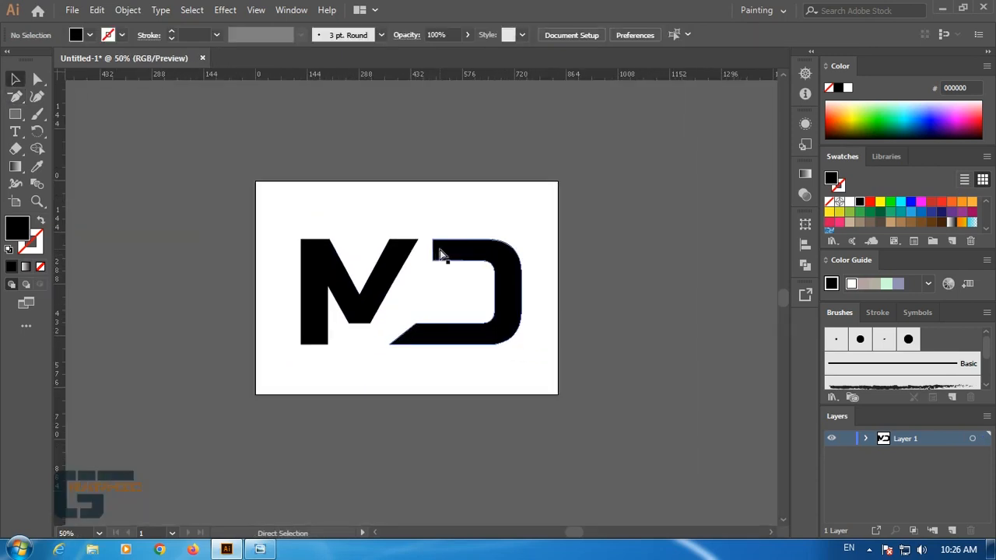
{"action": "key", "text": "ctrl+plus"}
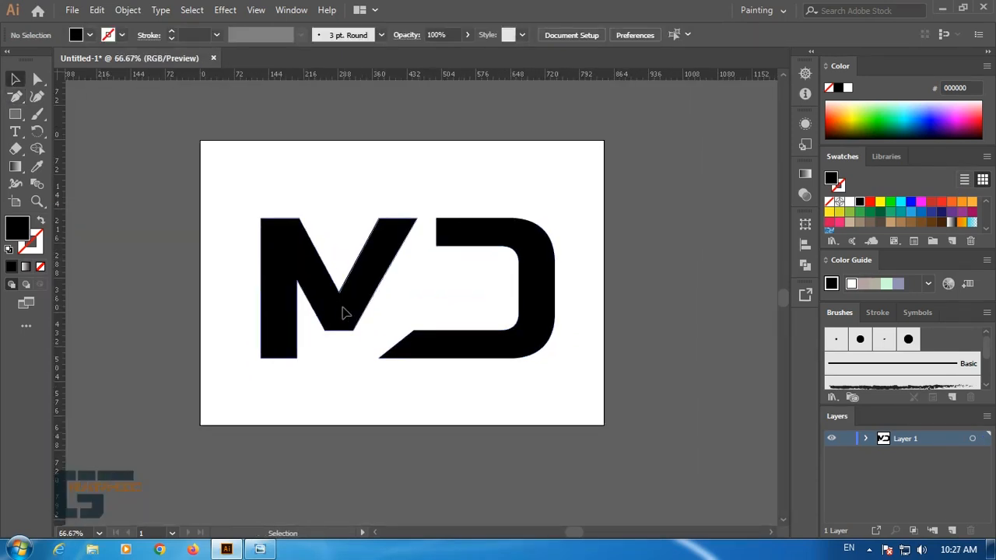
{"action": "left_click", "coordinate": [910, 201]}
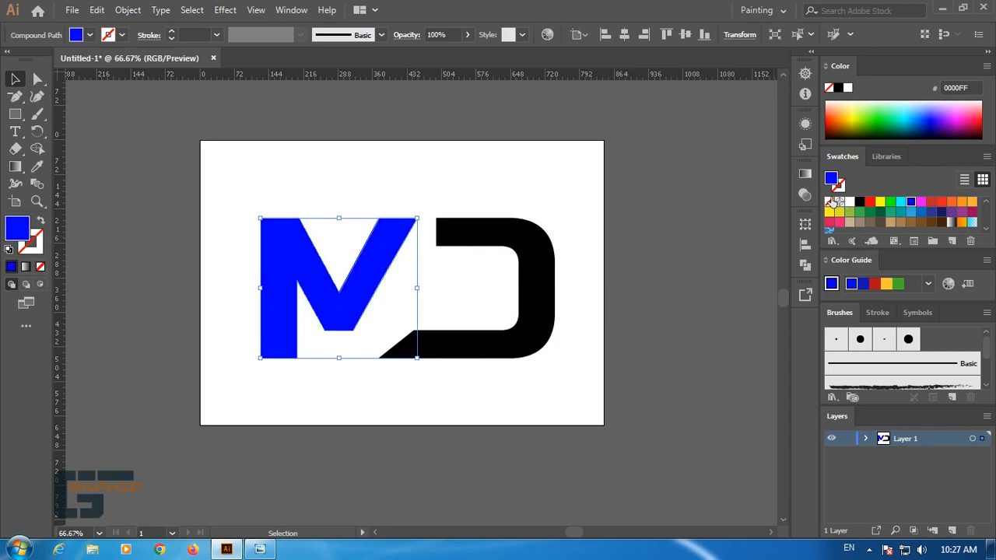
Fill the M with the white-to-black linear gradient and set its angle to -30°.
{"action": "left_click", "coordinate": [805, 173]}
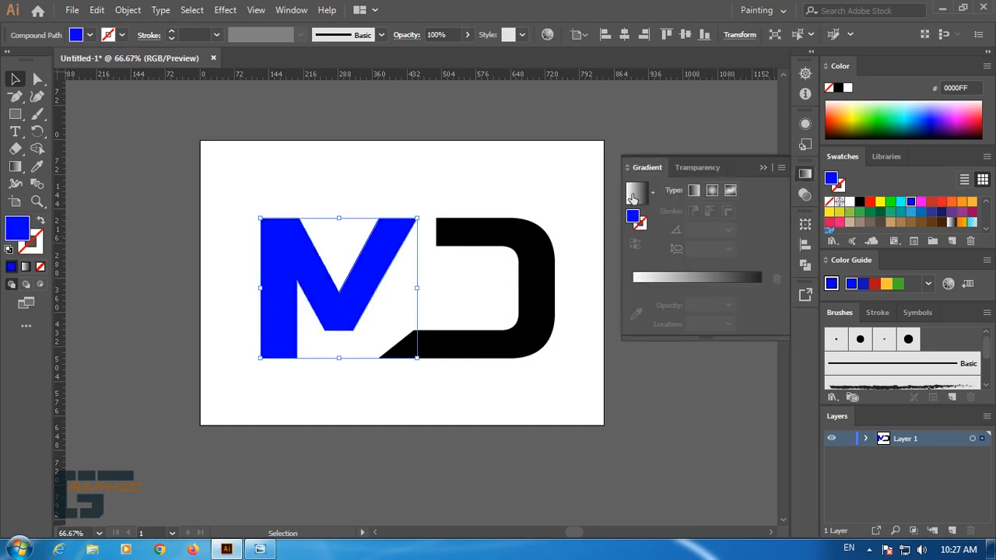
{"action": "left_click", "coordinate": [634, 195]}
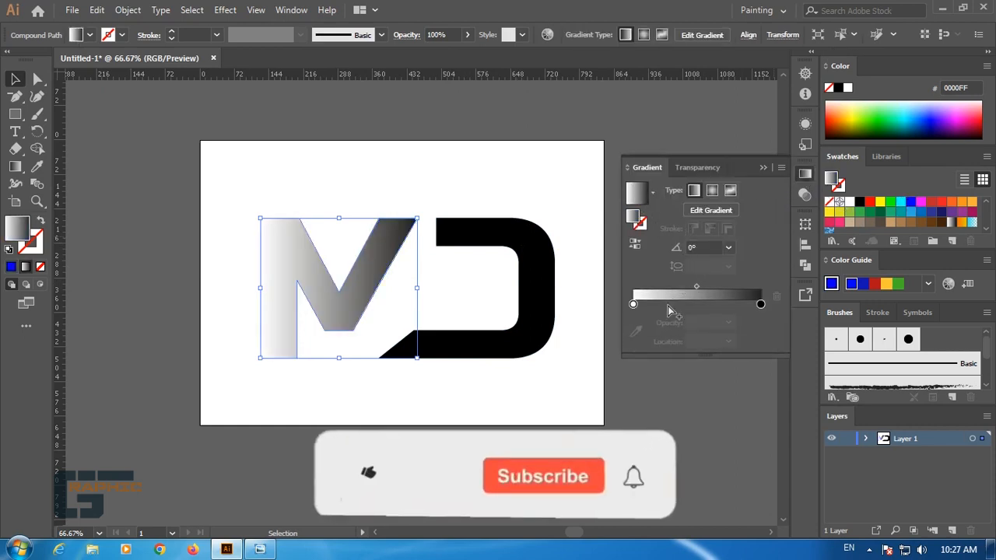
{"action": "left_click", "coordinate": [728, 248]}
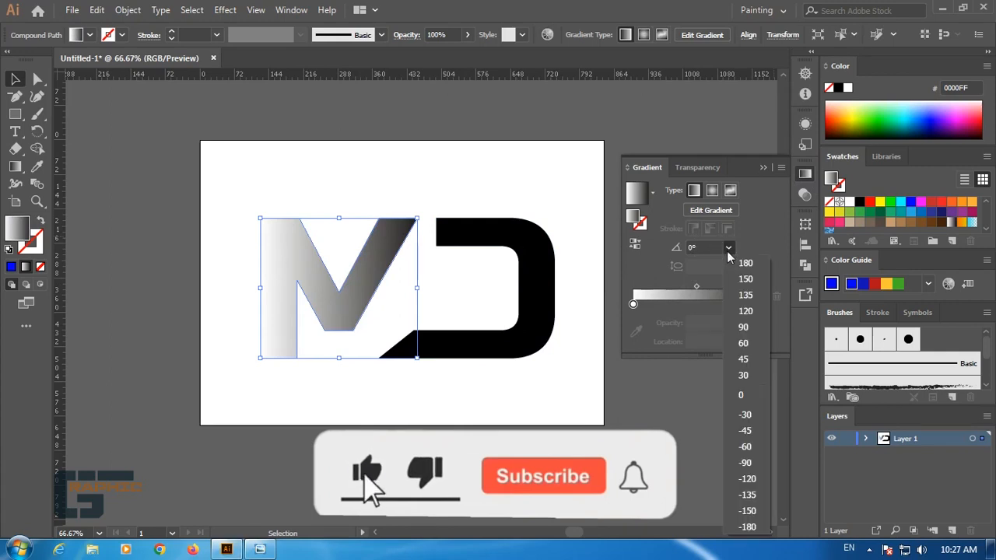
{"action": "left_click", "coordinate": [743, 416]}
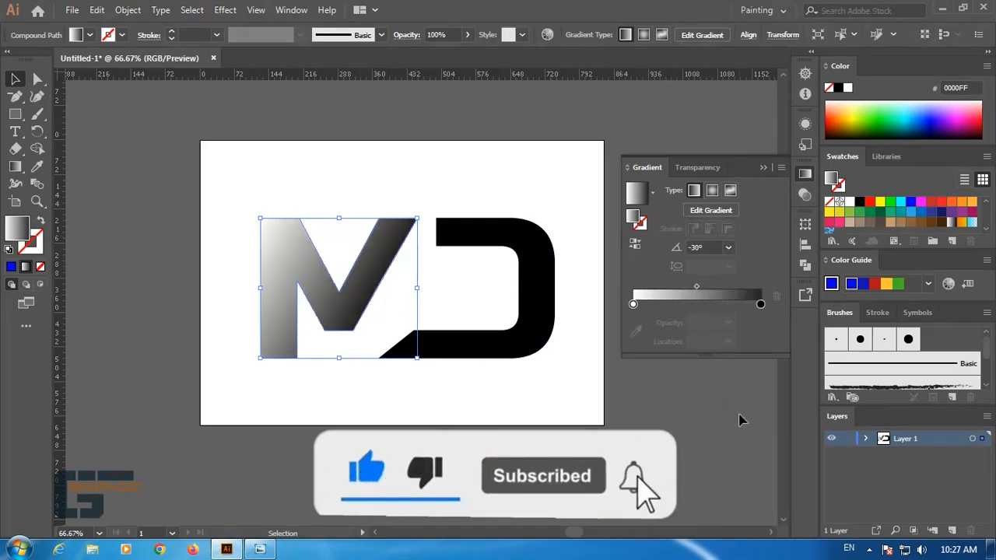
Set the M's gradient angle to 30° and recolour its white starting stop to cyan, 00FFFF.
{"action": "left_click", "coordinate": [728, 247]}
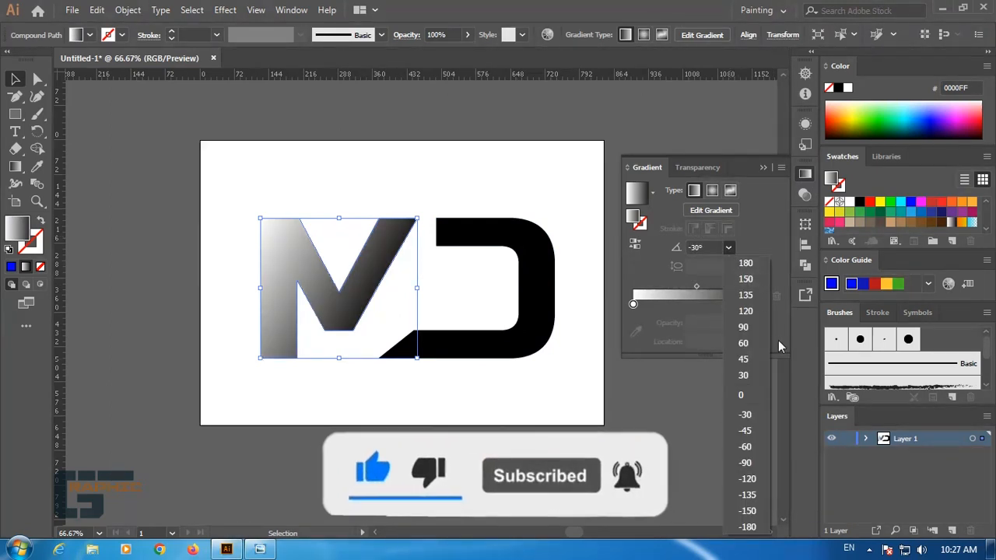
{"action": "left_click", "coordinate": [760, 376]}
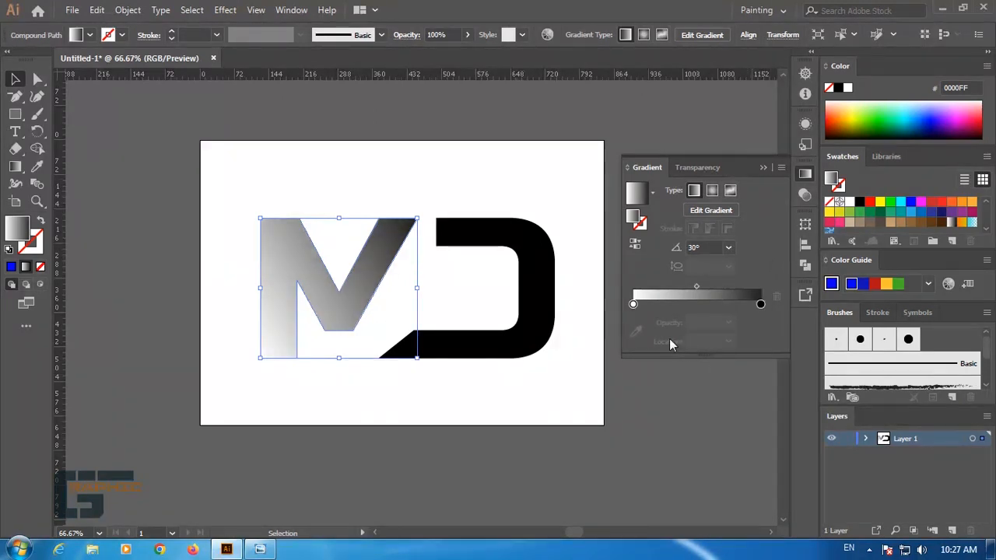
{"action": "double_click", "coordinate": [632, 303]}
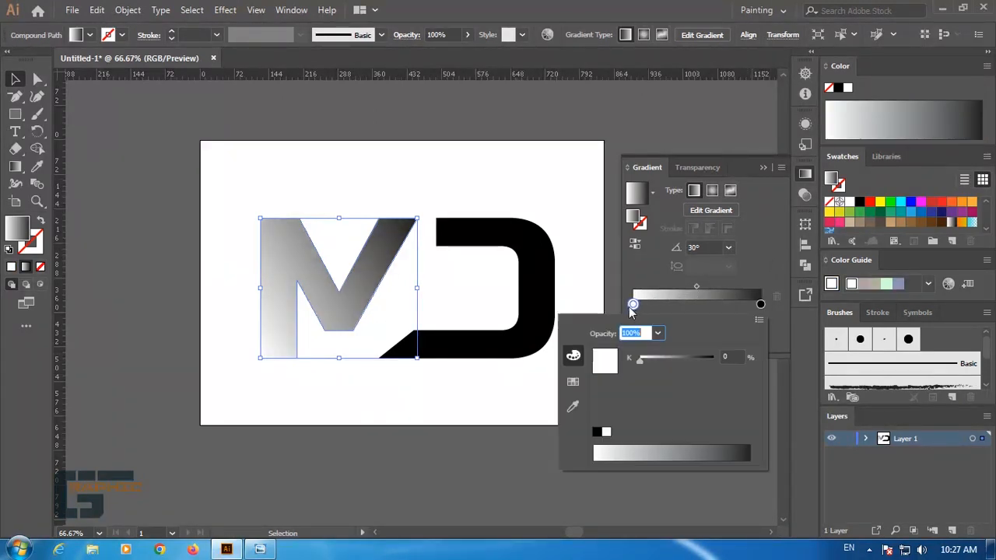
{"action": "left_click", "coordinate": [572, 382]}
{"action": "left_click", "coordinate": [645, 351]}
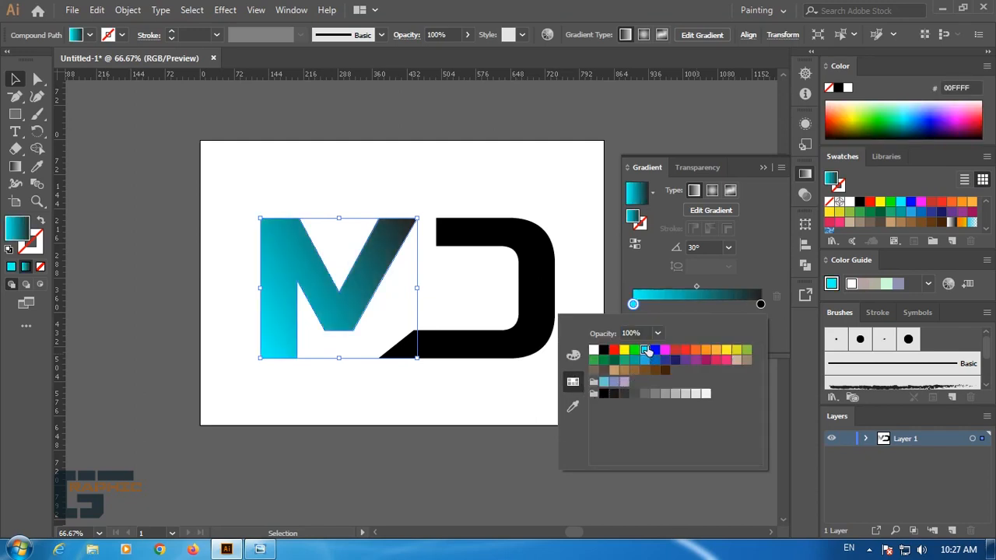
Recolour the M's black gradient stop to blue, 0000FF, and shift the gradient midpoint to about 65%.
{"action": "left_click", "coordinate": [760, 303]}
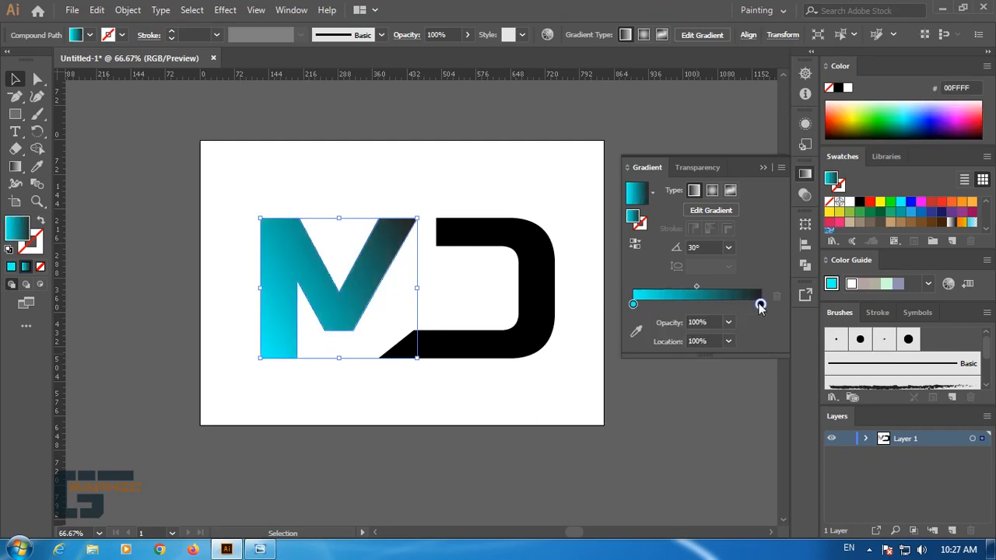
{"action": "double_click", "coordinate": [760, 304]}
{"action": "left_click", "coordinate": [655, 351]}
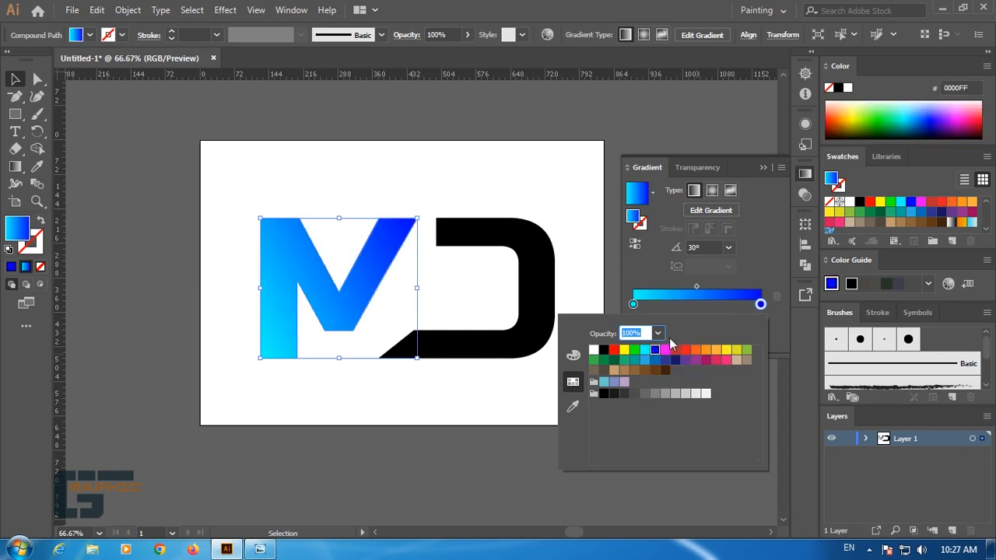
{"action": "left_click", "coordinate": [739, 266]}
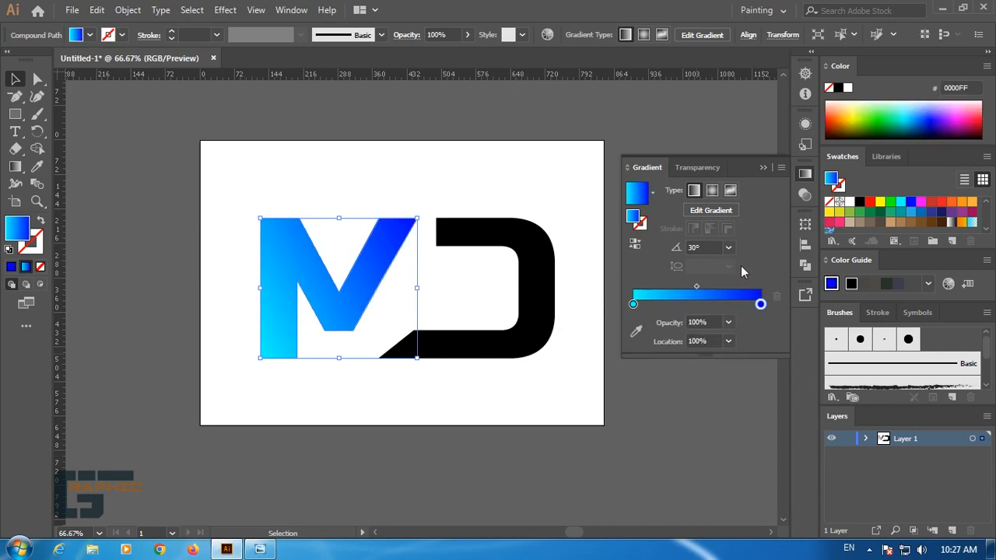
{"action": "left_click_drag", "start_coordinate": [697, 291], "coordinate": [719, 286]}
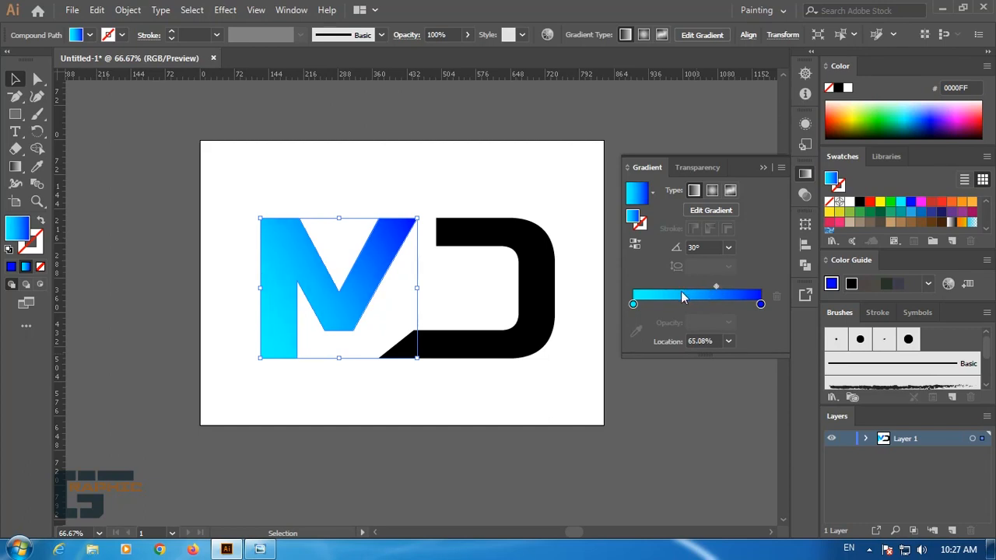
{"action": "left_click", "coordinate": [507, 381]}
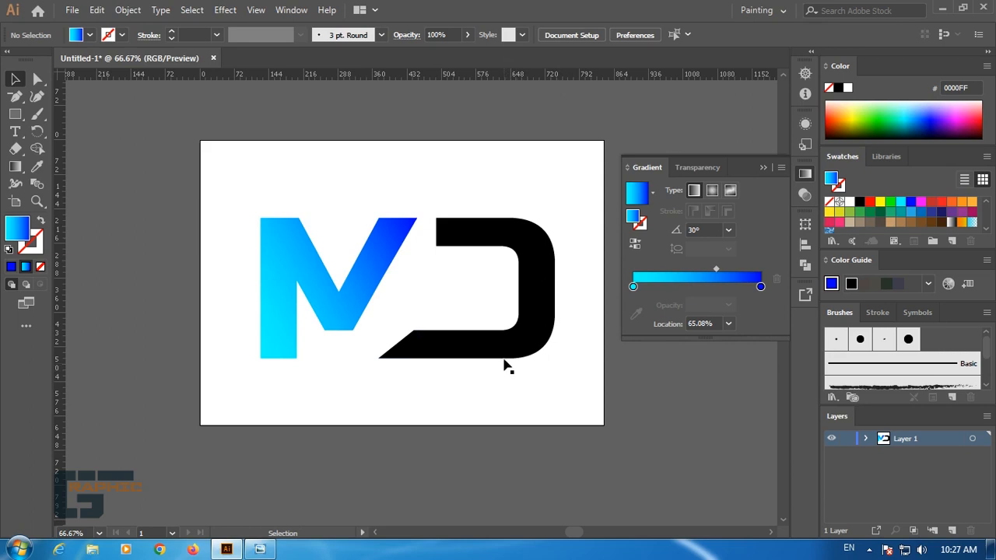
Copy the M's cyan-to-blue gradient onto the D with the Eyedropper.
{"action": "left_click", "coordinate": [498, 351]}
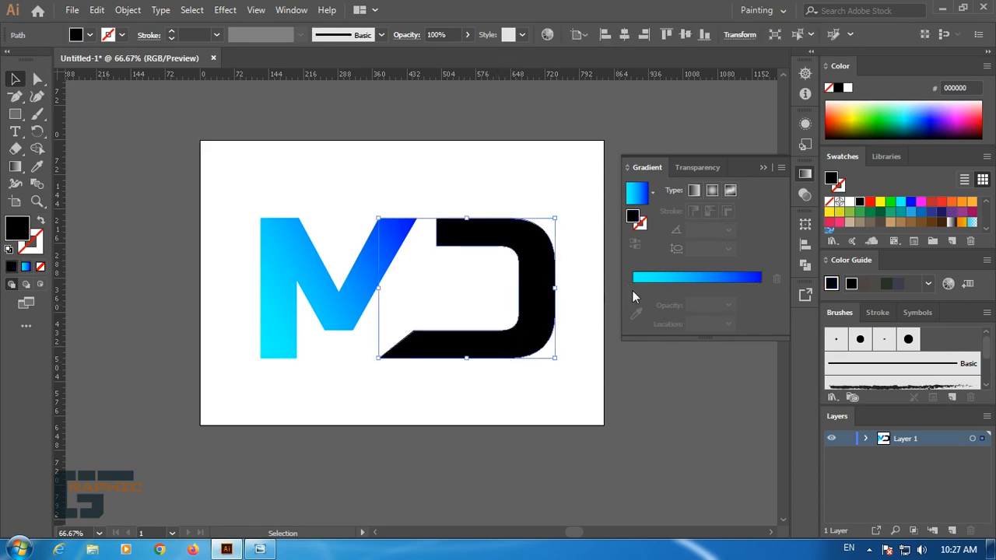
{"action": "left_click", "coordinate": [36, 166]}
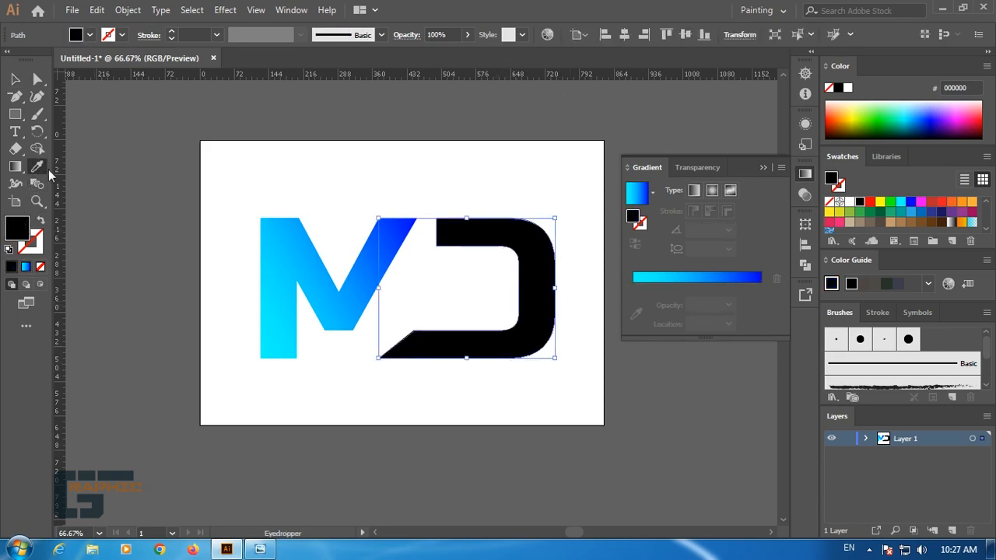
{"action": "left_click", "coordinate": [311, 250]}
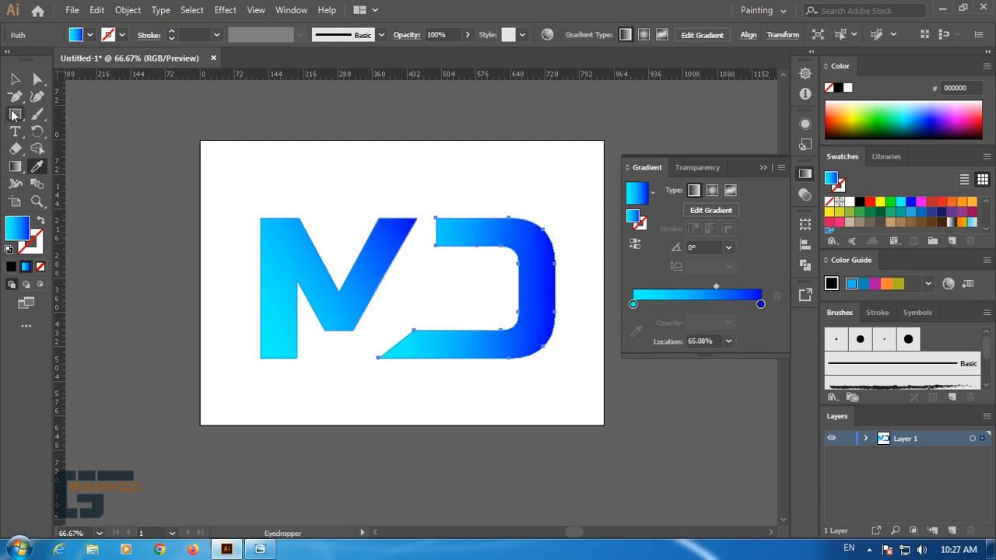
{"action": "left_click", "coordinate": [15, 79]}
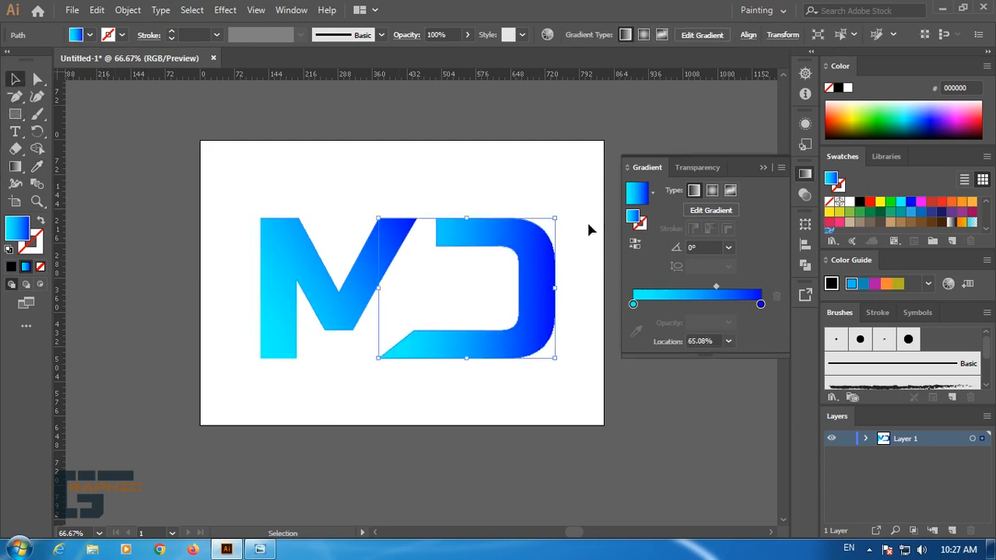
Try the D's gradient at angles of 60°, -60° and -90°, with its midpoint moved to about 70%.
{"action": "left_click", "coordinate": [728, 247]}
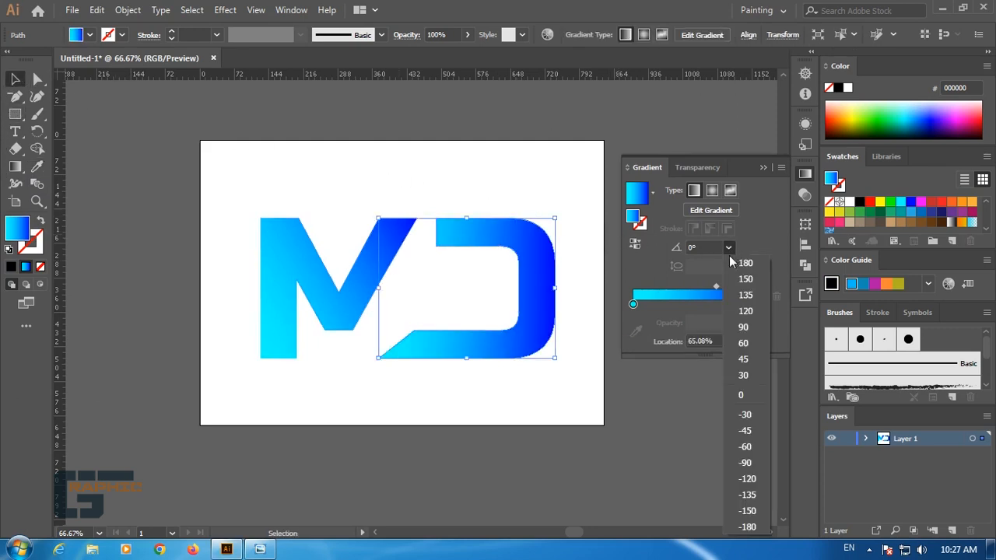
{"action": "left_click", "coordinate": [743, 343]}
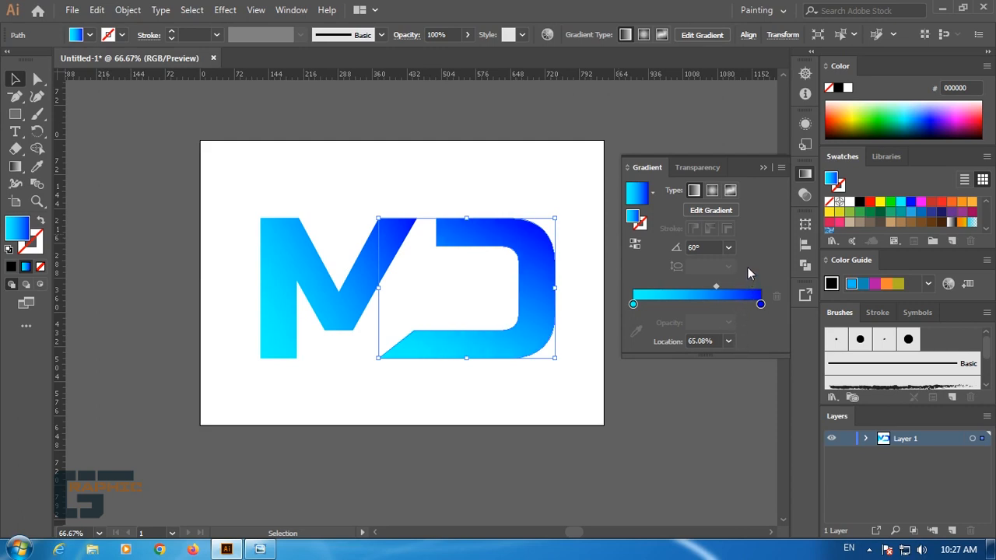
{"action": "left_click", "coordinate": [728, 247]}
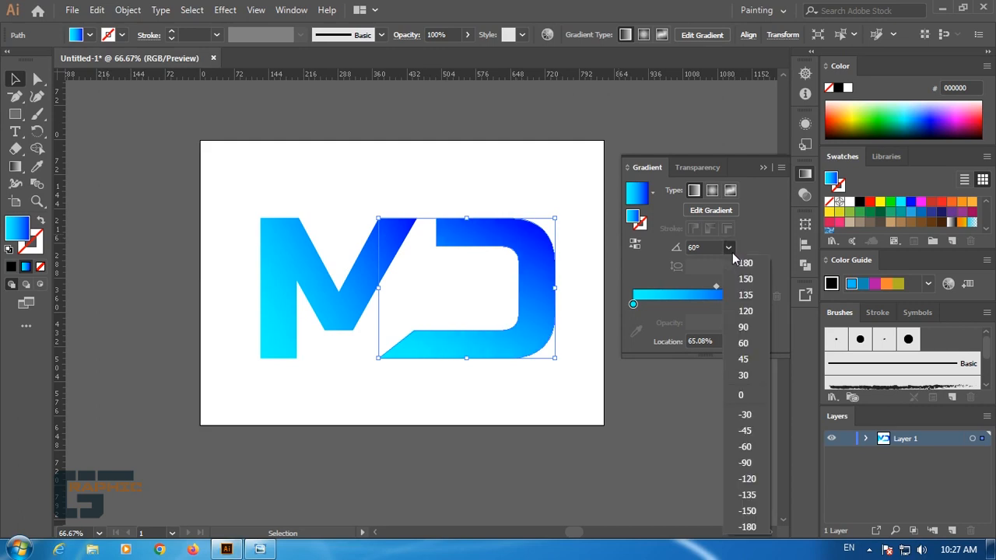
{"action": "left_click", "coordinate": [746, 450]}
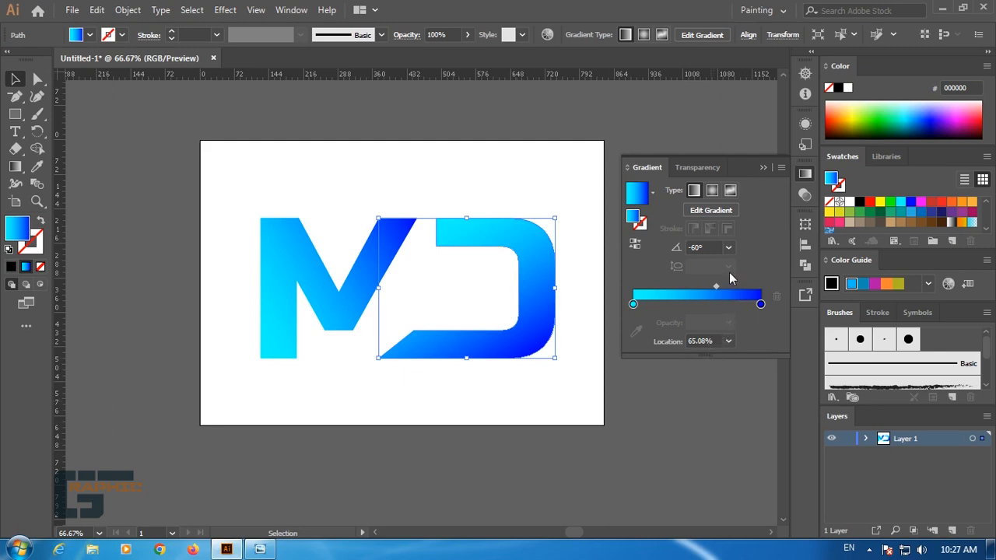
{"action": "left_click", "coordinate": [728, 247]}
{"action": "left_click", "coordinate": [737, 462]}
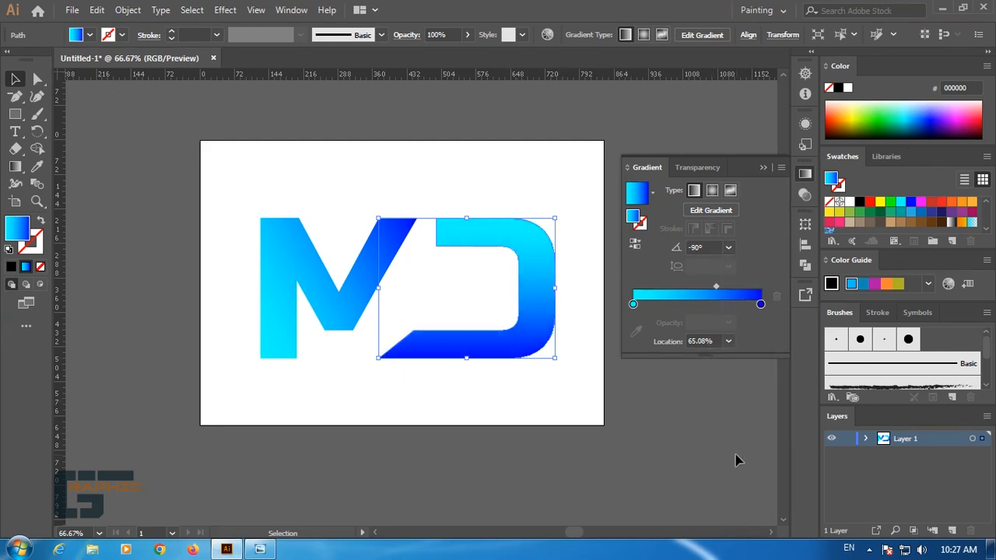
{"action": "left_click_drag", "start_coordinate": [718, 287], "coordinate": [723, 289]}
{"action": "left_click", "coordinate": [555, 423]}
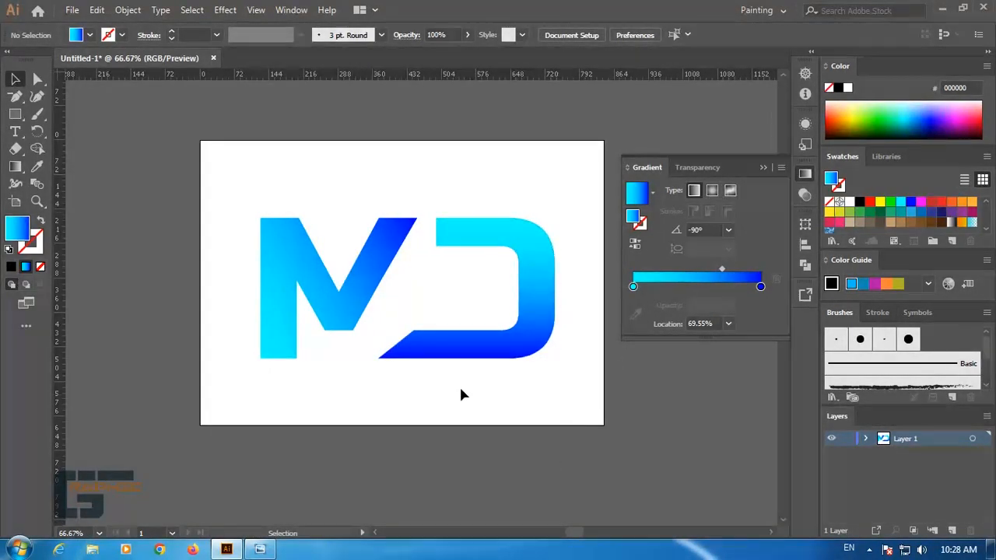
Set the D's gradient angle to -120° and move its midpoint to about 58%.
{"action": "left_click", "coordinate": [499, 345]}
{"action": "left_click", "coordinate": [722, 287]}
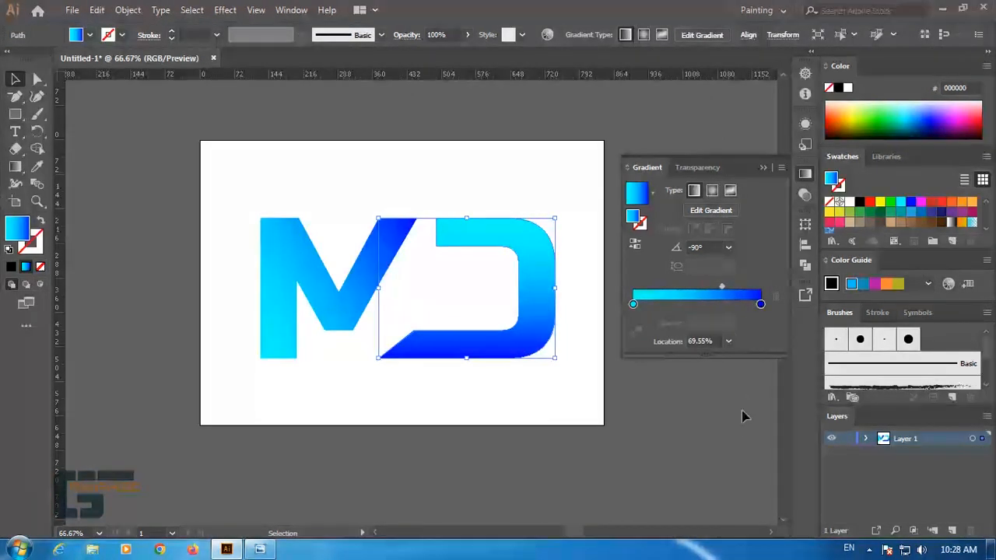
{"action": "left_click", "coordinate": [727, 248]}
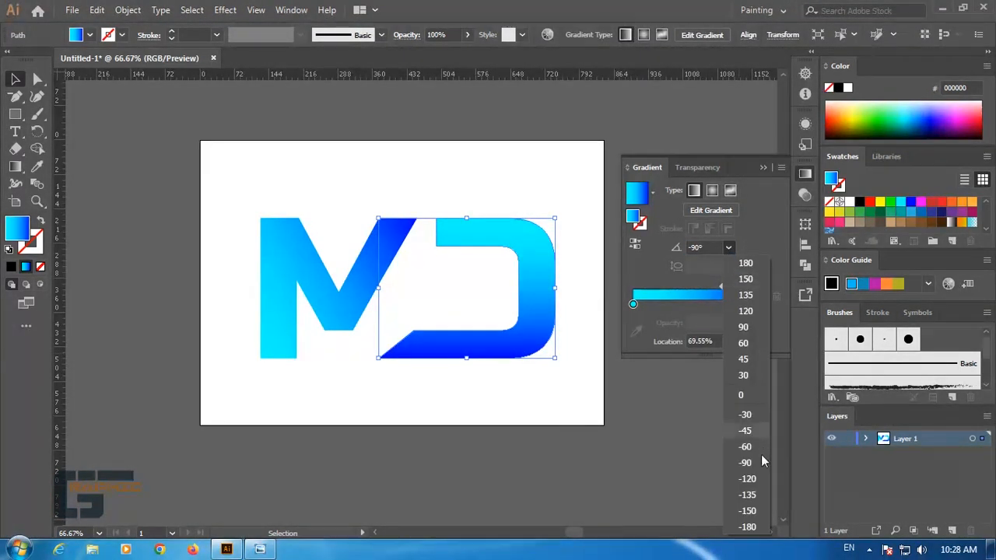
{"action": "left_click", "coordinate": [747, 478]}
{"action": "left_click_drag", "start_coordinate": [722, 287], "coordinate": [706, 288]}
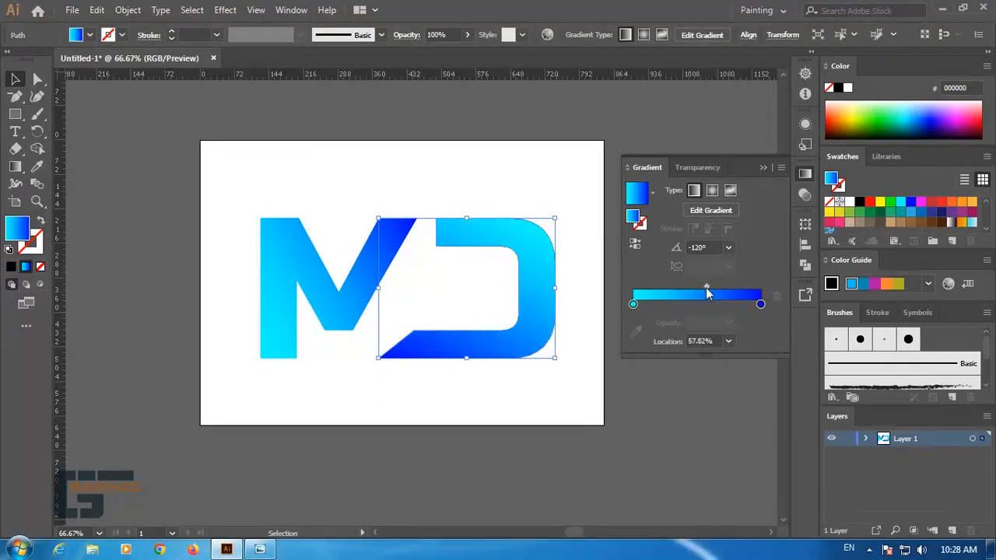
{"action": "left_click", "coordinate": [564, 396]}
Darken the D's cyan gradient stop to 00CCFF by lowering its green value to 204.
{"action": "left_click", "coordinate": [540, 329]}
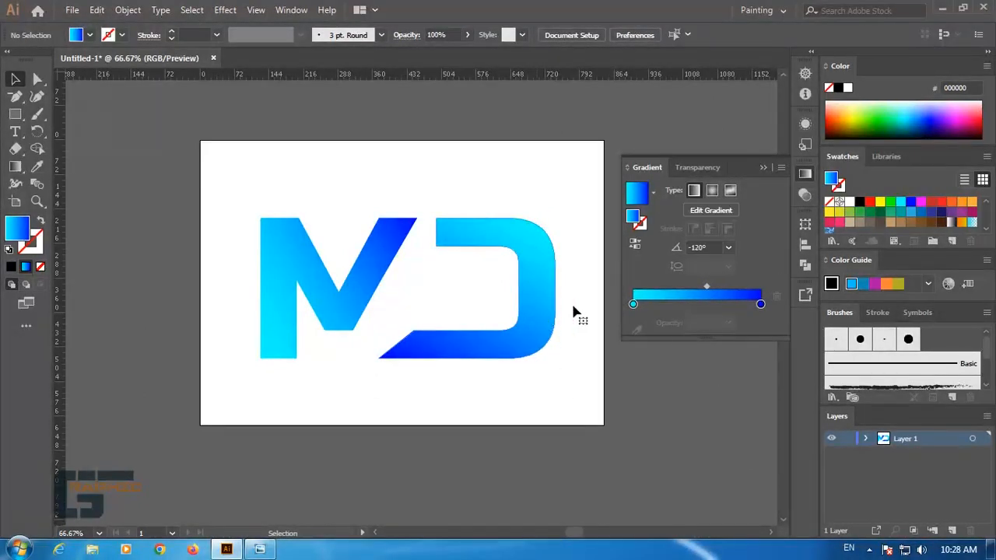
{"action": "double_click", "coordinate": [632, 304]}
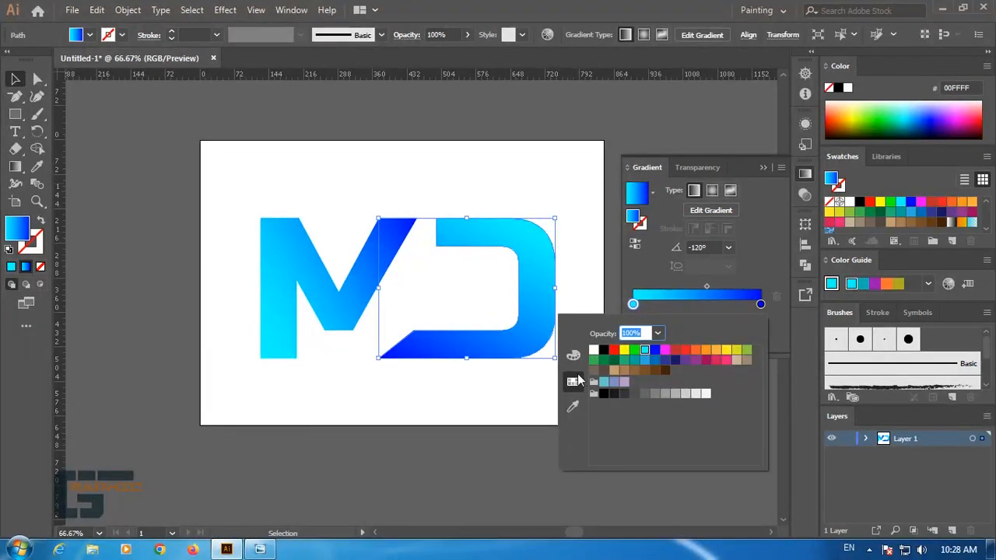
{"action": "left_click", "coordinate": [573, 355]}
{"action": "left_click_drag", "start_coordinate": [709, 387], "coordinate": [700, 397]}
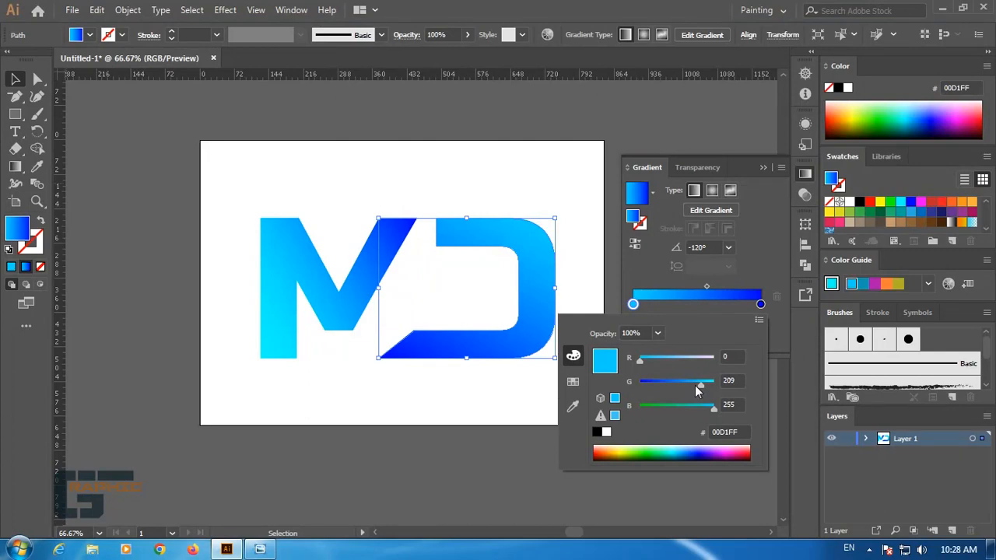
{"action": "left_click_drag", "start_coordinate": [703, 393], "coordinate": [700, 397]}
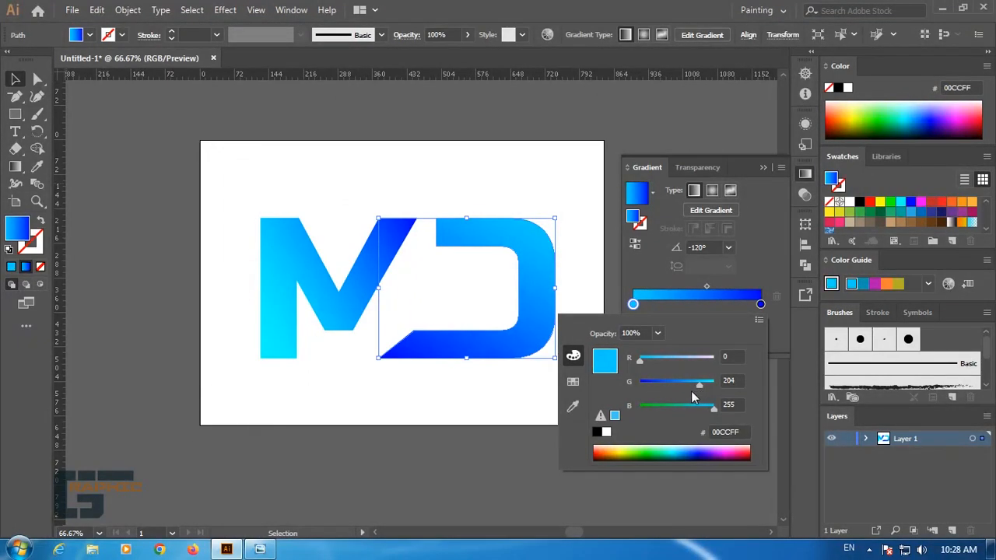
{"action": "left_click", "coordinate": [476, 403]}
Set the green value of the M's cyan gradient stop to 204 and deselect the letter.
{"action": "left_click", "coordinate": [329, 299]}
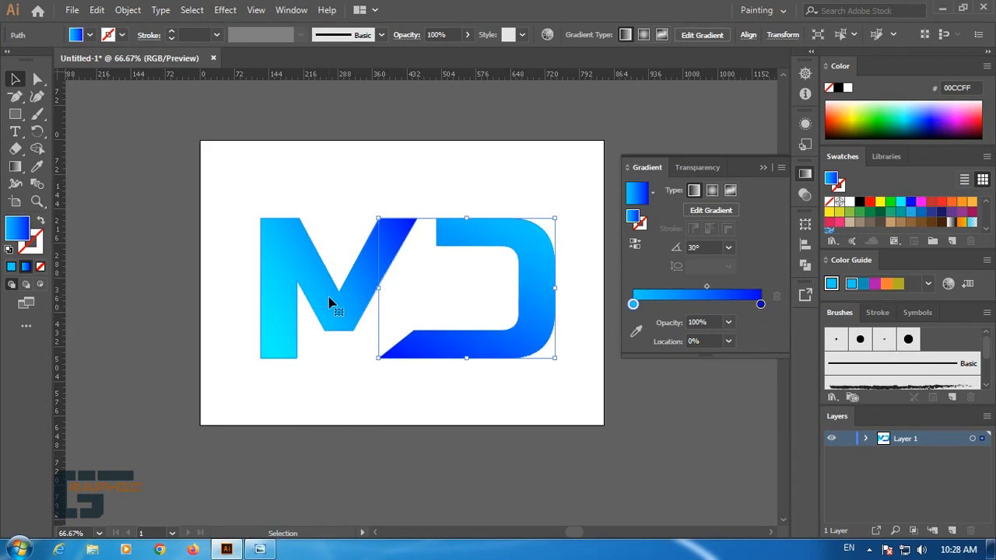
{"action": "left_click", "coordinate": [329, 302]}
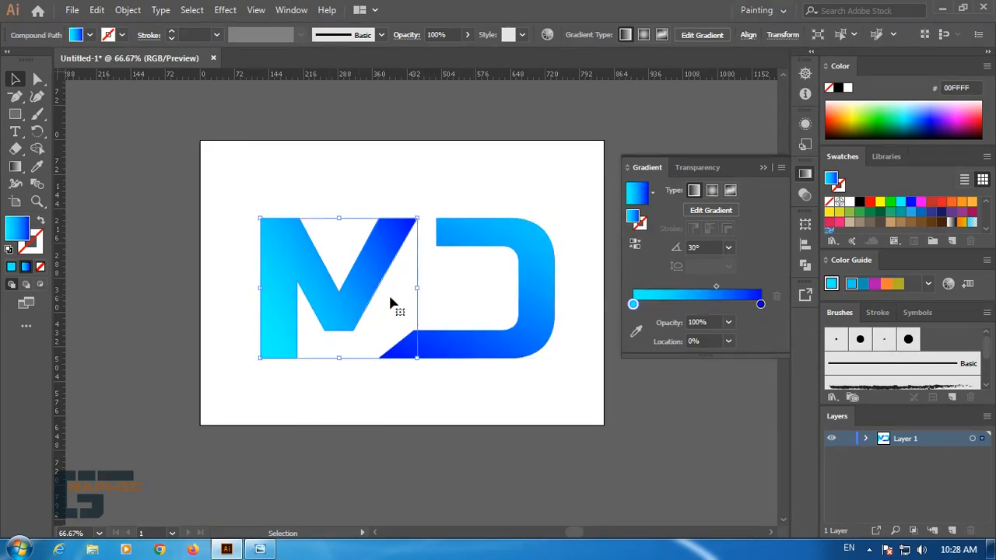
{"action": "double_click", "coordinate": [633, 304]}
{"action": "left_click", "coordinate": [729, 381]}
{"action": "double_click", "coordinate": [730, 380]}
{"action": "type", "text": "204"}
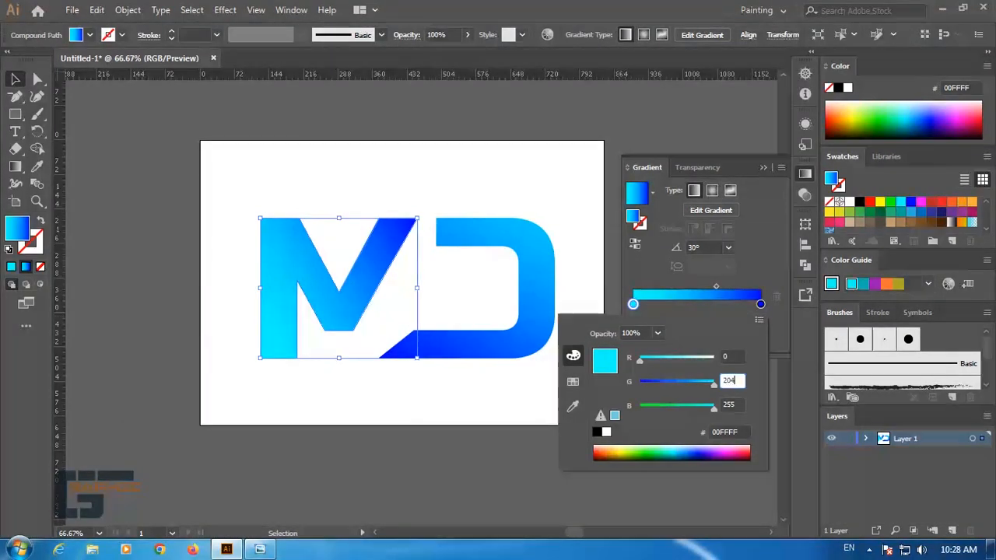
{"action": "key", "text": "Return"}
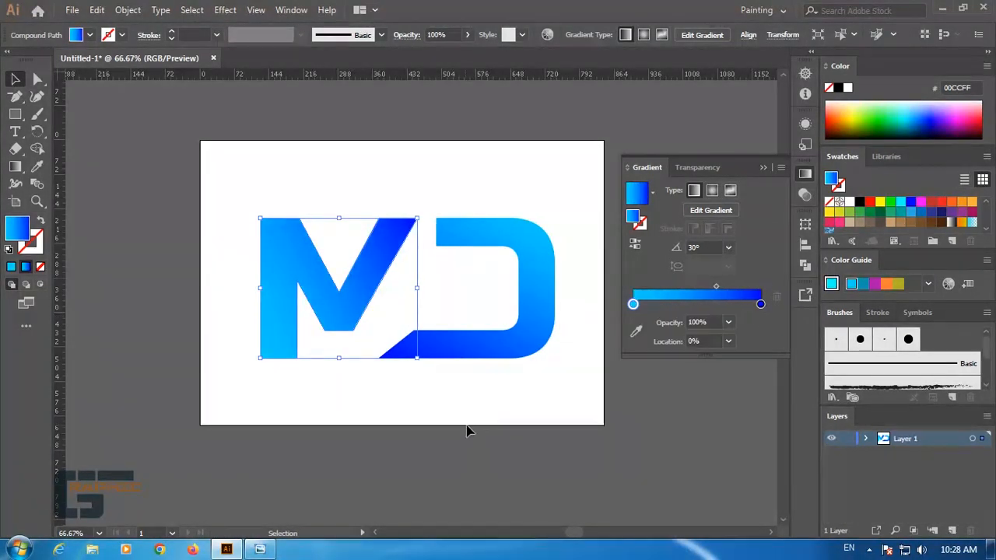
{"action": "left_click", "coordinate": [486, 419]}
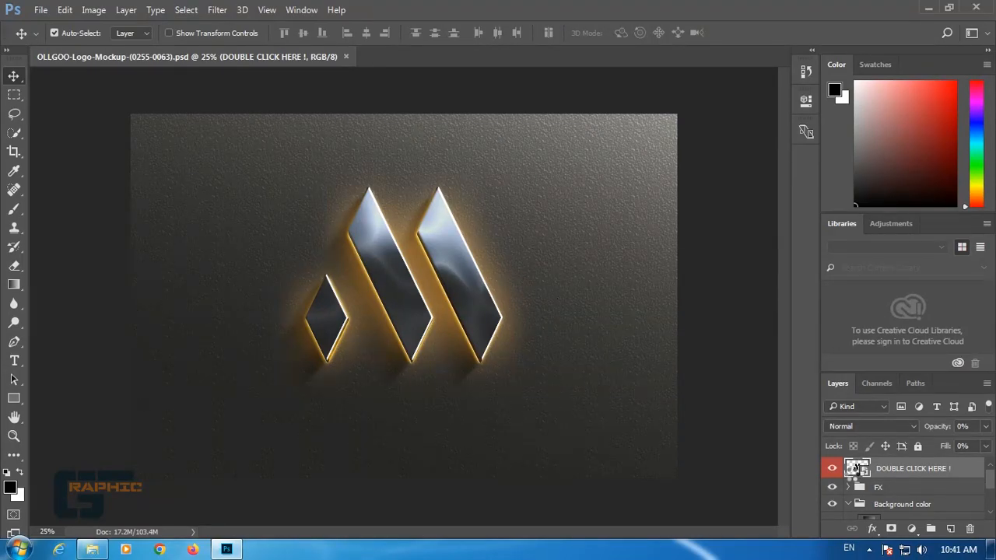
In Photoshop, open the mockup's "DOUBLE CLICK HERE !" smart object for editing, and open the logo file 39-01.png.
{"action": "double_click", "coordinate": [855, 468]}
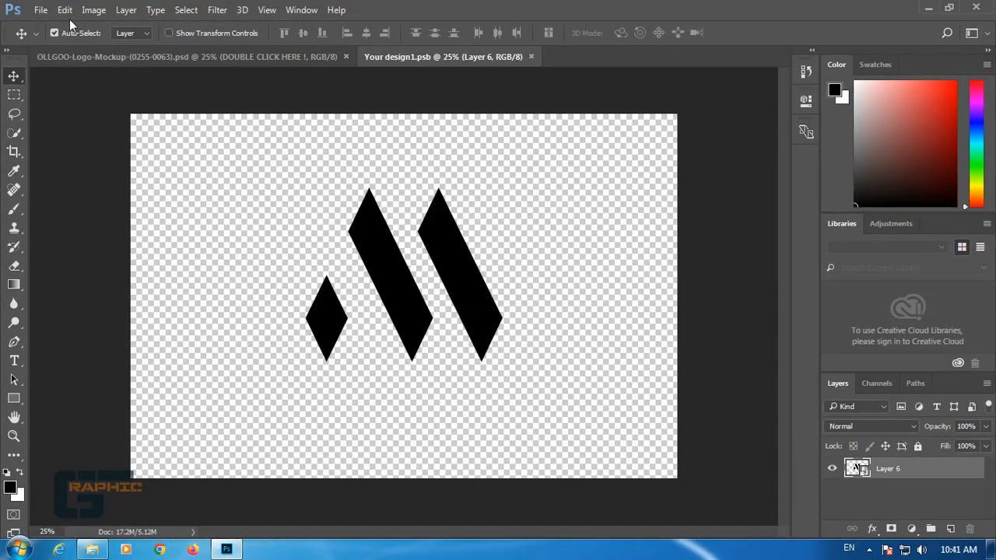
{"action": "left_click", "coordinate": [41, 9]}
{"action": "left_click", "coordinate": [48, 38]}
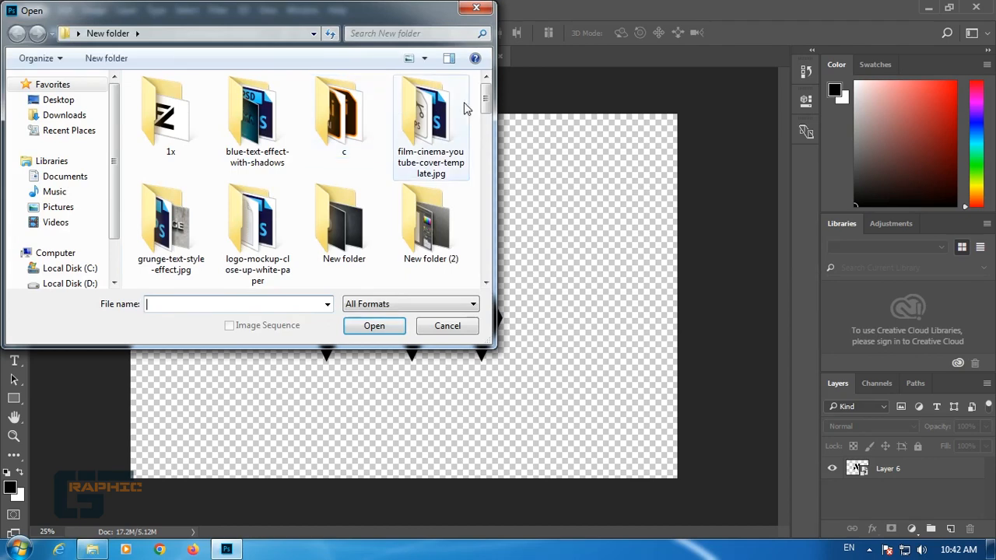
{"action": "scroll", "coordinate": [470, 178], "scroll_direction": "down", "scroll_amount": 10}
{"action": "scroll", "coordinate": [467, 249], "scroll_direction": "down", "scroll_amount": 3}
{"action": "double_click", "coordinate": [340, 241]}
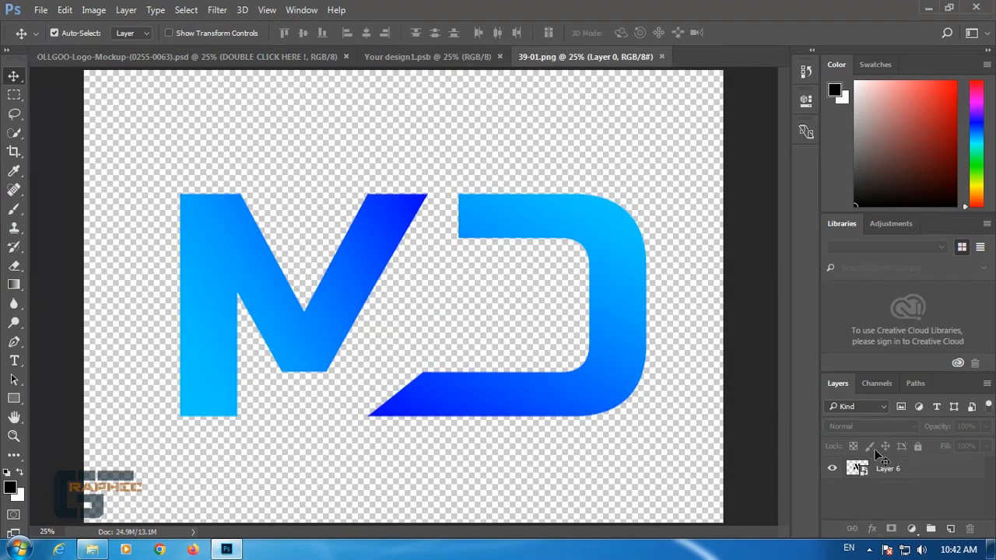
Convert the MD logo layer in 39-01.png to a smart object and copy it into Your design1.psb.
{"action": "right_click", "coordinate": [887, 469]}
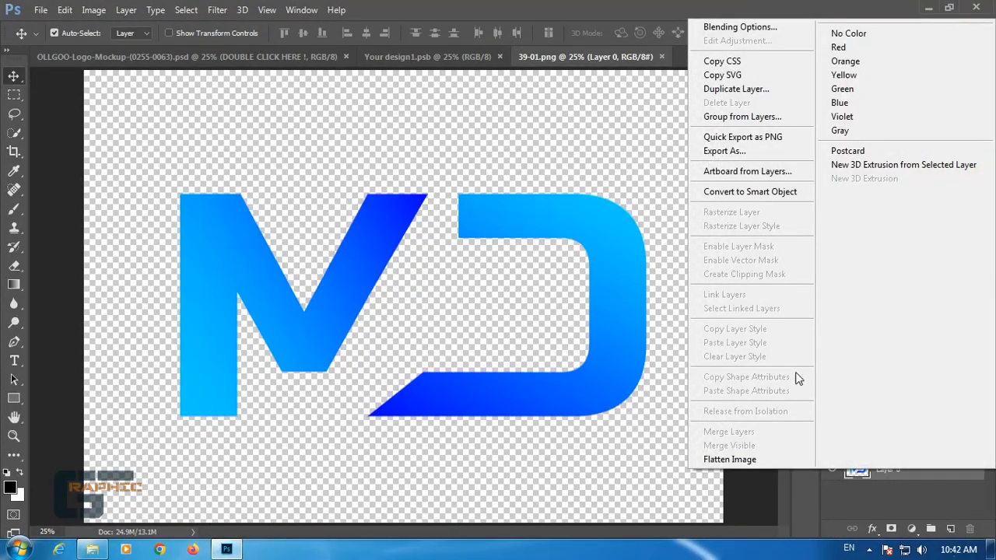
{"action": "left_click", "coordinate": [710, 192]}
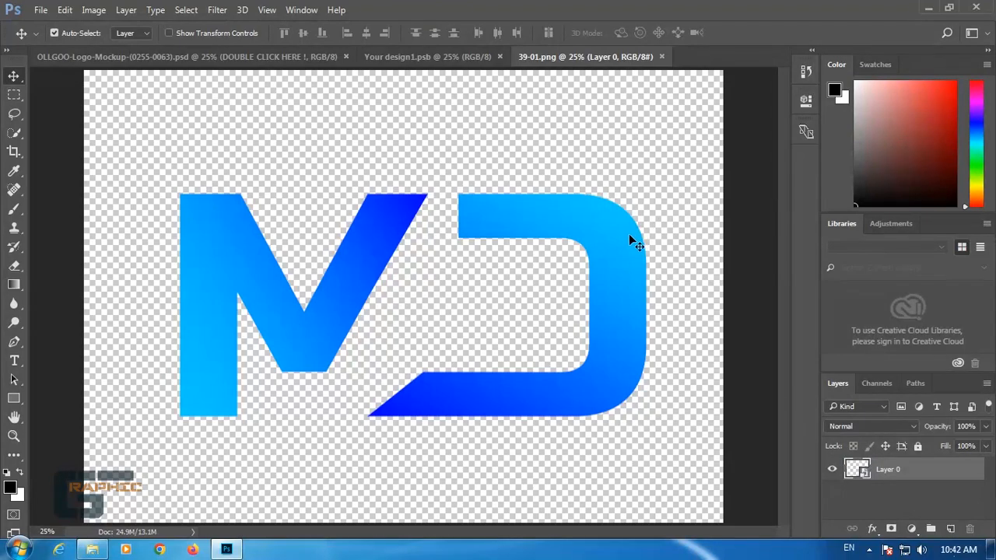
{"action": "left_click_drag", "start_coordinate": [509, 226], "coordinate": [451, 194]}
{"action": "left_click_drag", "start_coordinate": [445, 251], "coordinate": [459, 297]}
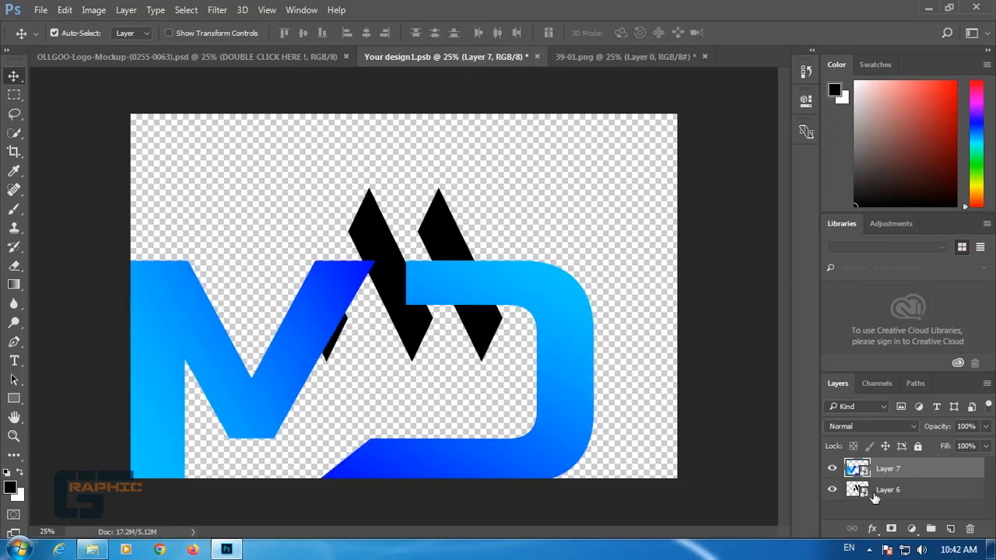
Delete the black placeholder logo layer, Layer 6, and move the MD logo to about the center of the canvas.
{"action": "left_click_drag", "start_coordinate": [966, 525], "coordinate": [968, 530]}
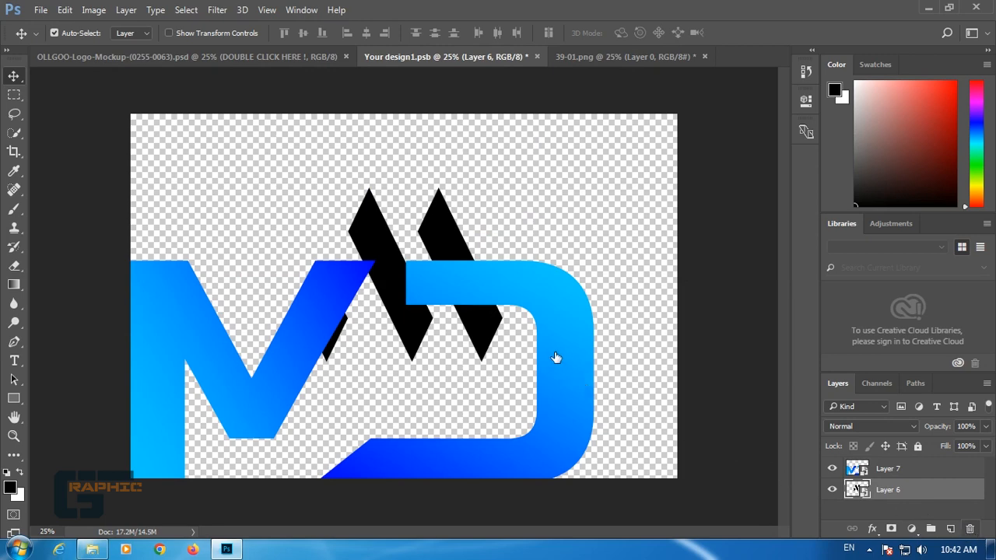
{"action": "key", "text": "Delete"}
{"action": "left_click_drag", "start_coordinate": [565, 325], "coordinate": [605, 264]}
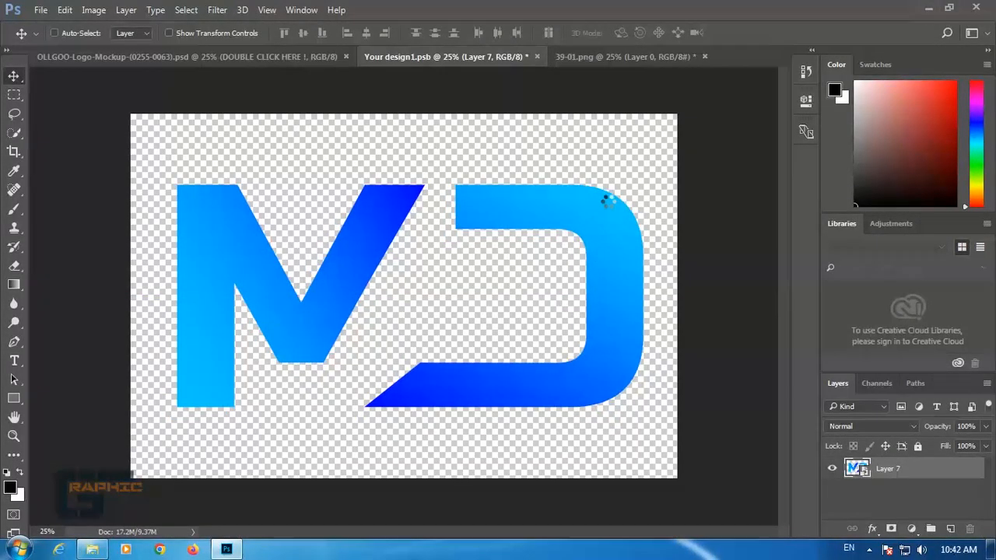
Scale the MD logo proportionally to about 48% and save Your design1.psb.
{"action": "key", "text": "ctrl+t"}
{"action": "left_click_drag", "start_coordinate": [645, 190], "coordinate": [540, 278]}
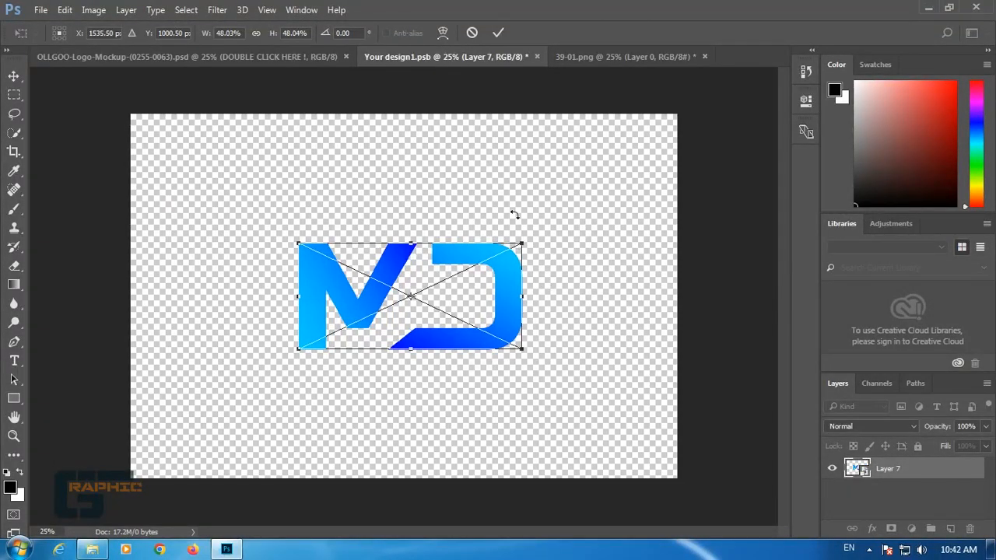
{"action": "left_click", "coordinate": [502, 35]}
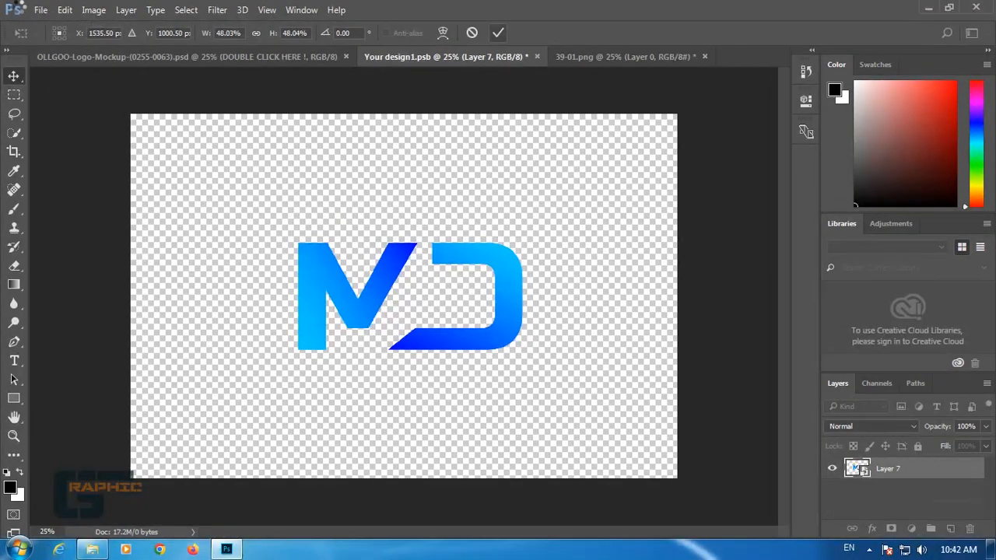
{"action": "left_click", "coordinate": [41, 11]}
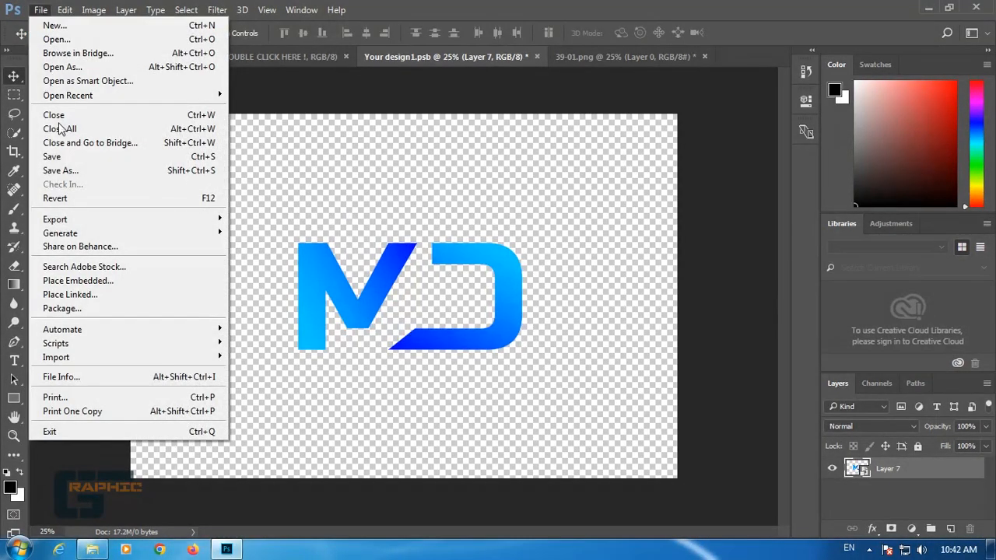
{"action": "left_click", "coordinate": [72, 158]}
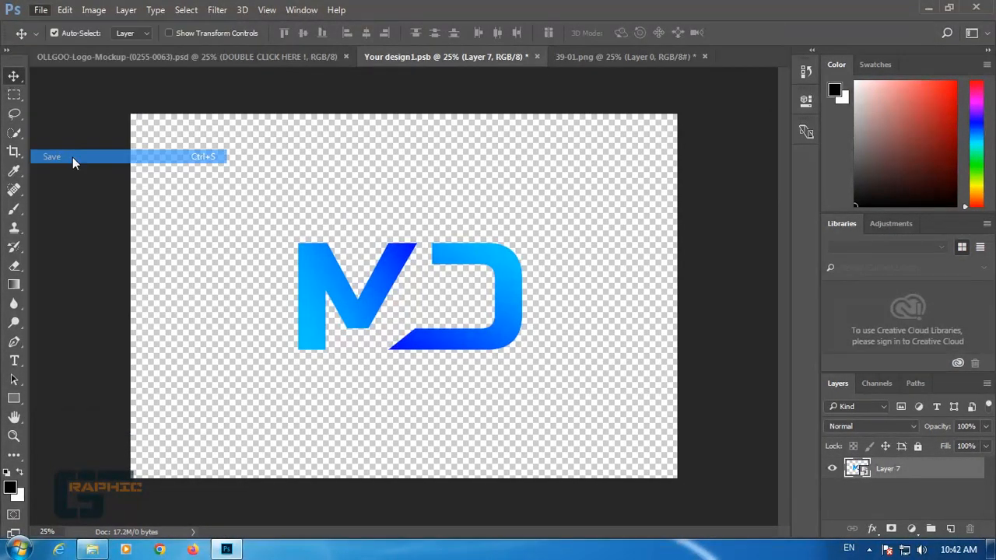